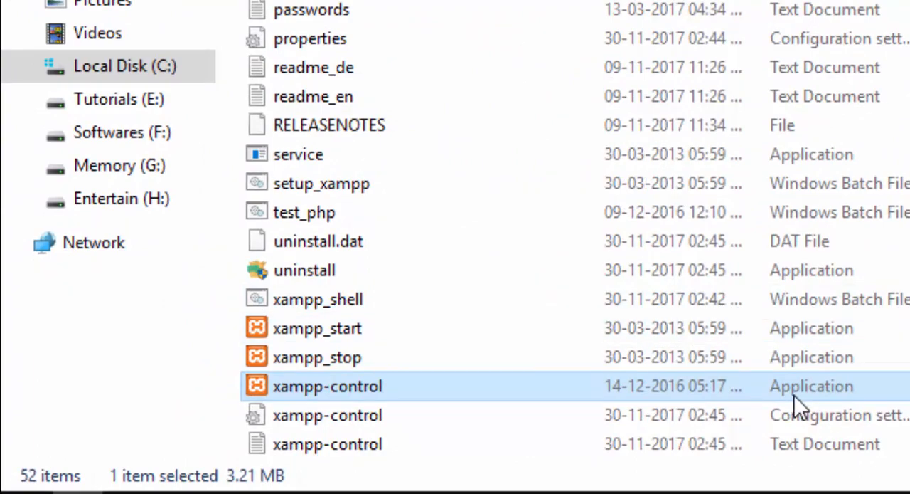
Copy the xampp-control application from the C:\xampp folder and paste it as a shortcut into the Startup folder.
right_click(795, 396)
left_click(876, 213)
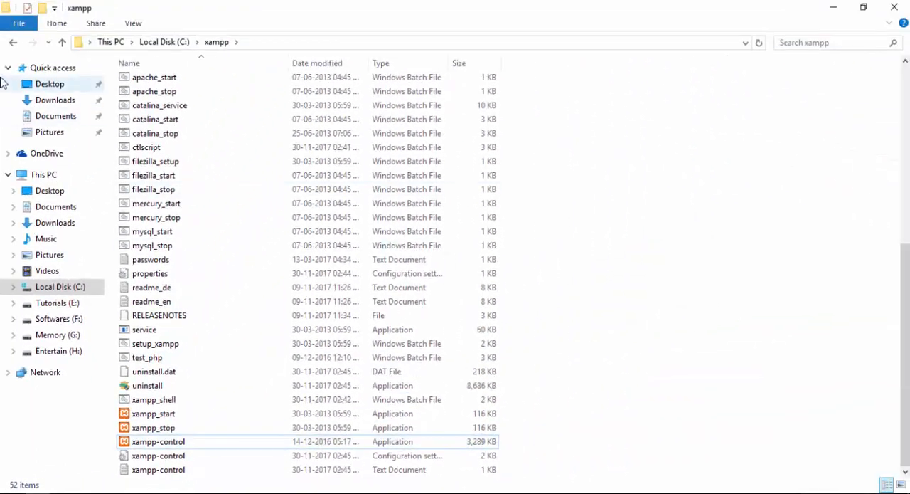
left_click(13, 43)
left_click(13, 43)
right_click(203, 117)
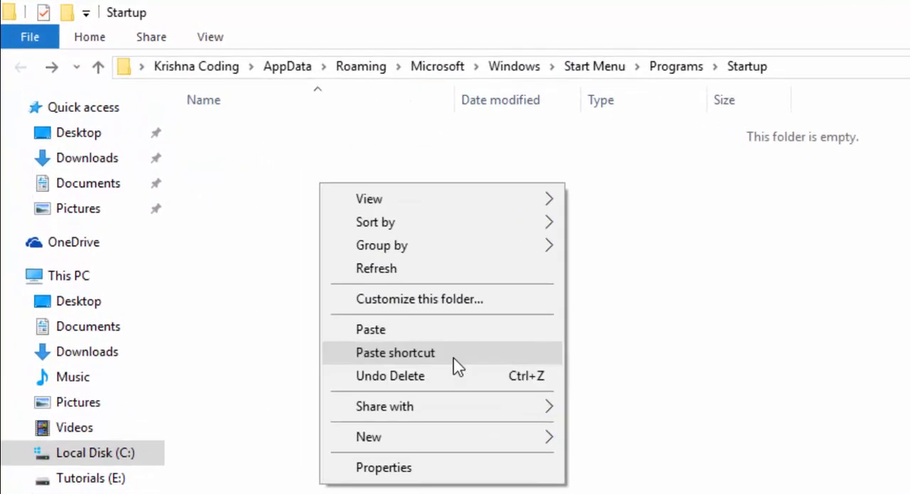
left_click(453, 353)
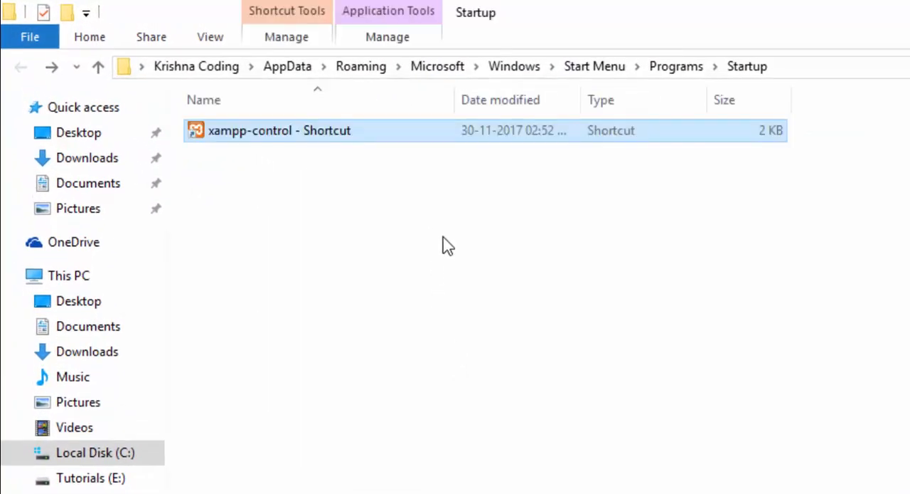
Rename the pasted shortcut in the Startup folder as xampp-control.
key("F2")
key("End")
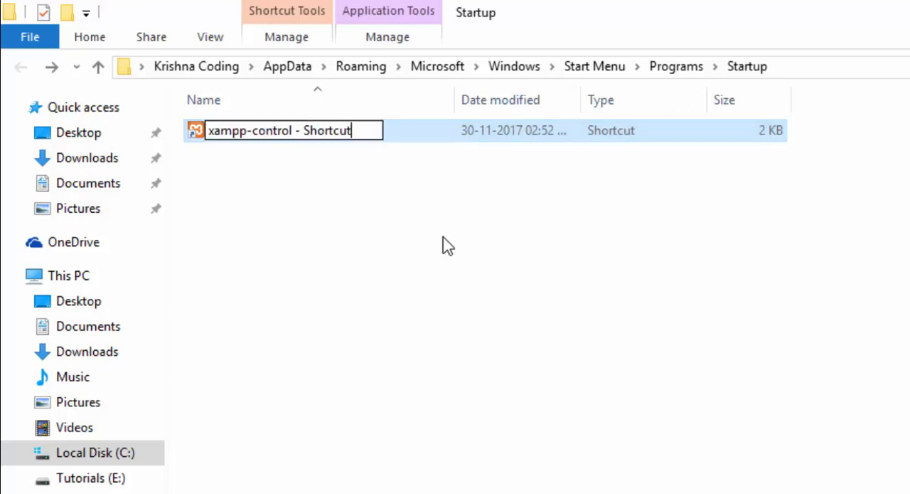
key("BackSpace")
key("BackSpace")
key("BackSpace")
key("BackSpace")
key("BackSpace")
key("BackSpace")
key("BackSpace")
key("BackSpace")
key("BackSpace")
key("BackSpace")
key("BackSpace")
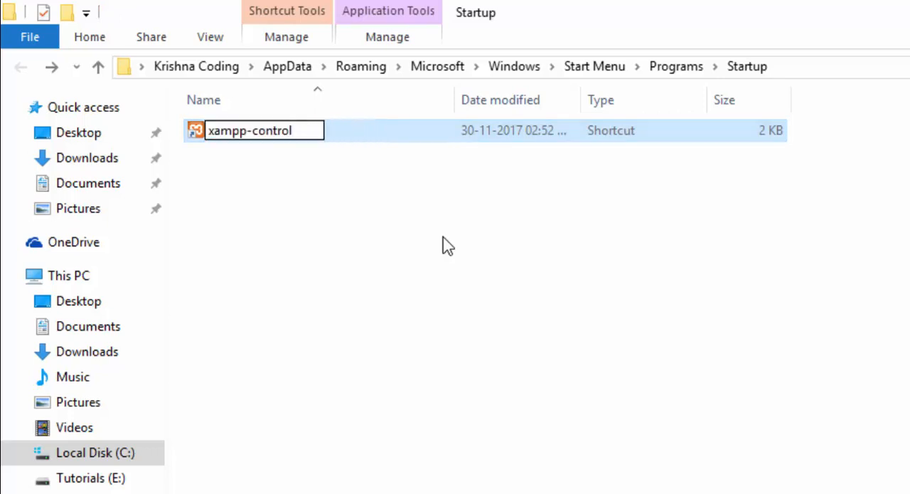
key("Return")
left_click(435, 219)
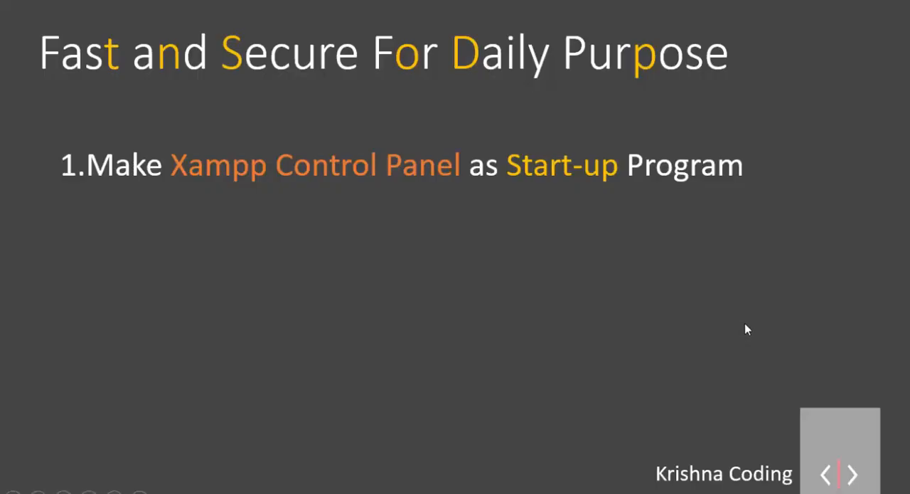
left_click(745, 325)
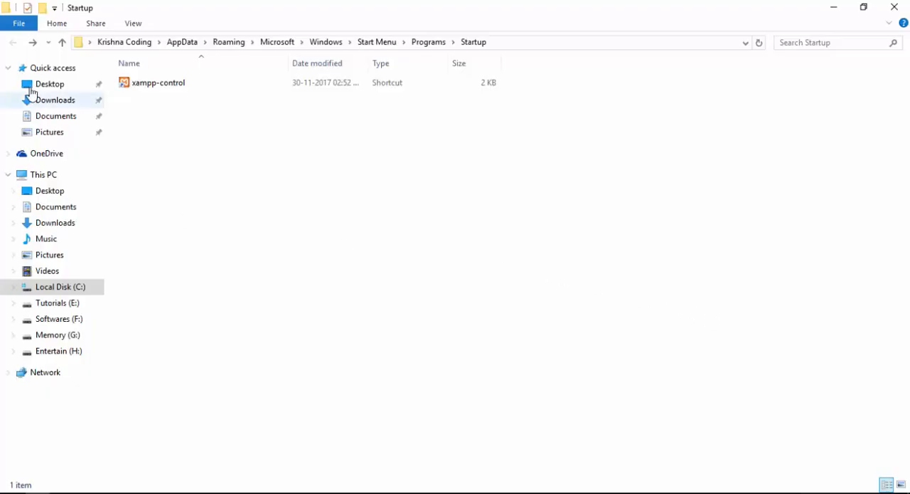
Launch XAMPP Control Panel from the Startup shortcut and enable autostart for Apache and MySQL in its configuration.
left_click(164, 91)
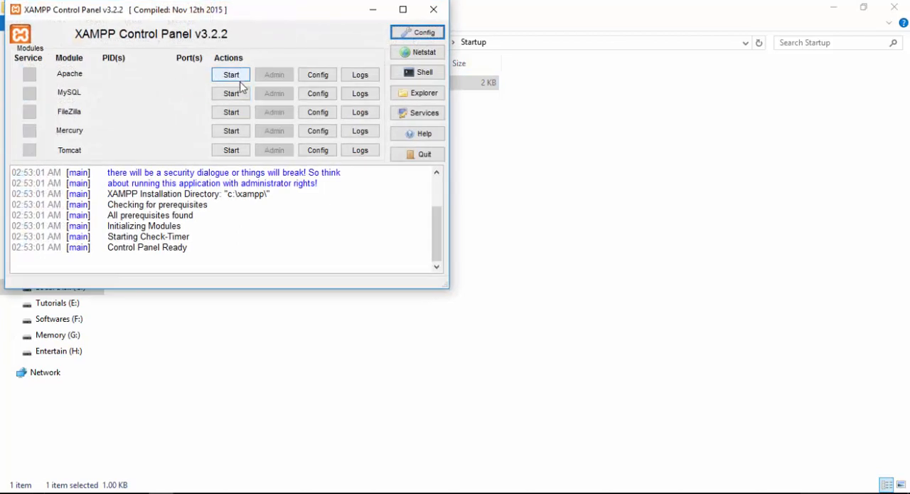
left_click(401, 34)
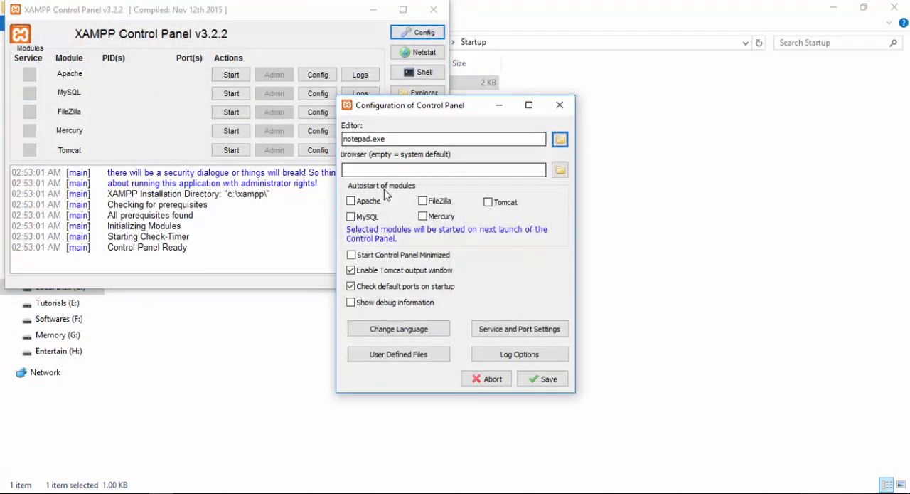
left_click(367, 201)
left_click(369, 216)
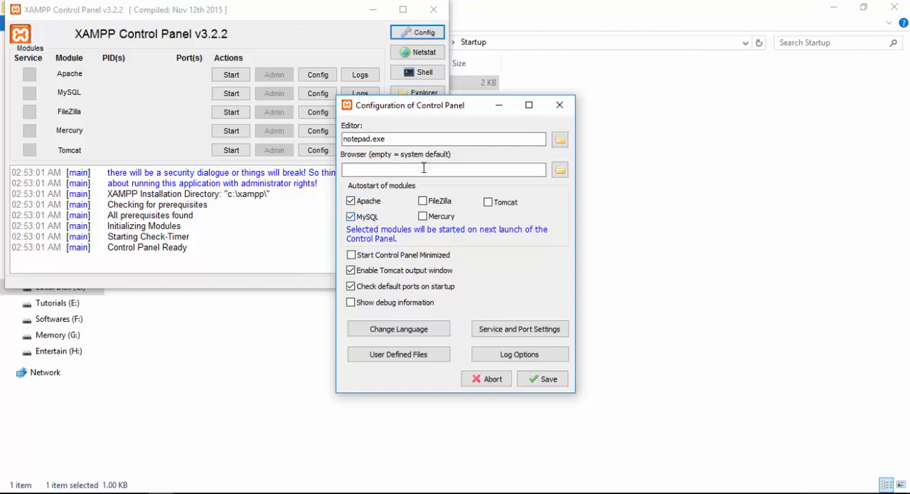
Set the control panel's browser to chrome.exe from the Google\Chrome\Application folder.
left_click(559, 140)
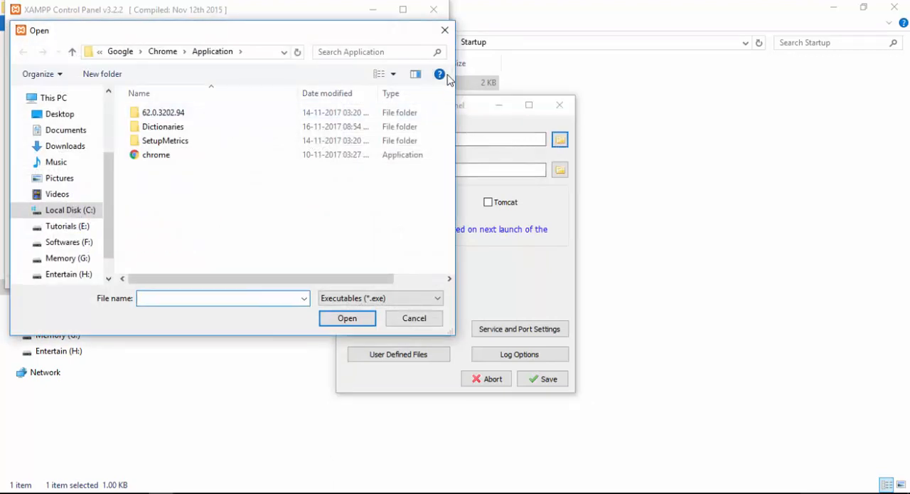
left_click(445, 31)
left_click(559, 170)
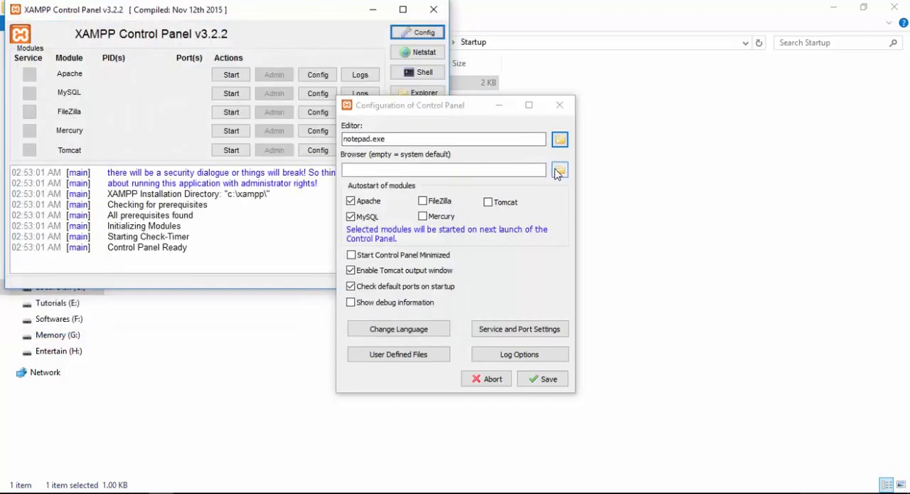
left_click(281, 157)
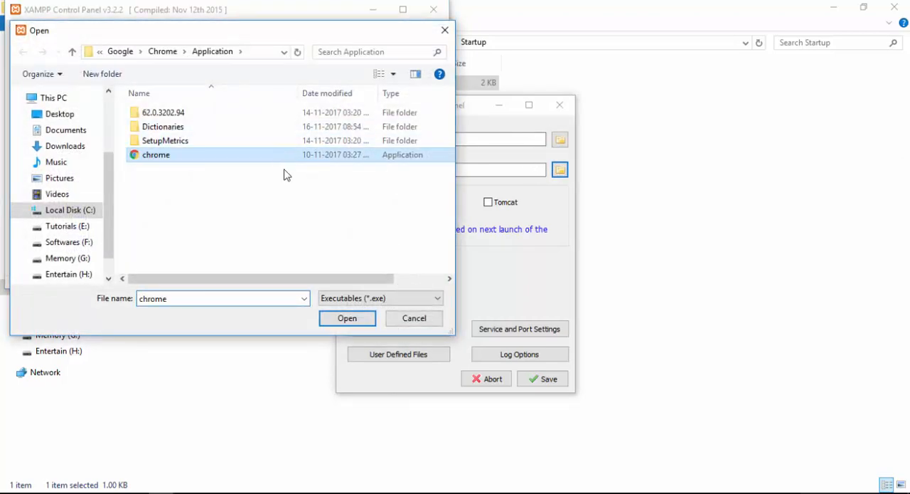
left_click(335, 318)
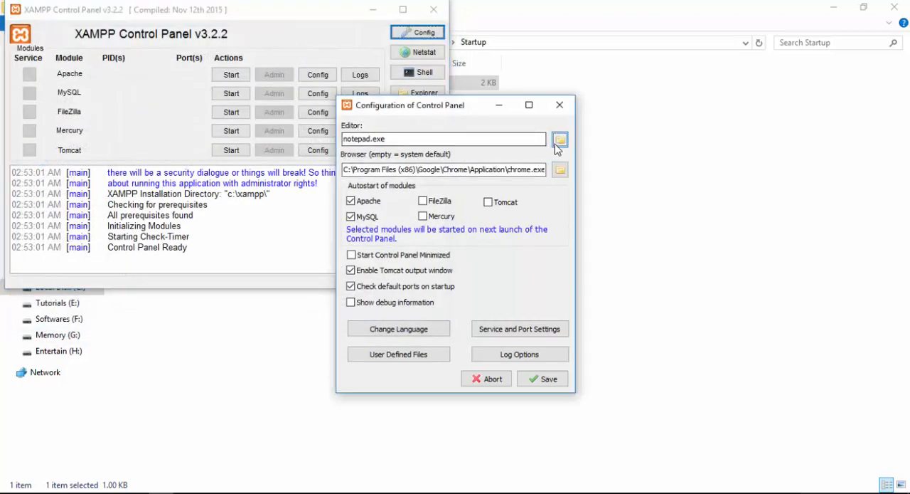
Set the control panel's editor to notepad++.exe from Program Files (x86)\Notepad++ and save the configuration.
left_click(559, 140)
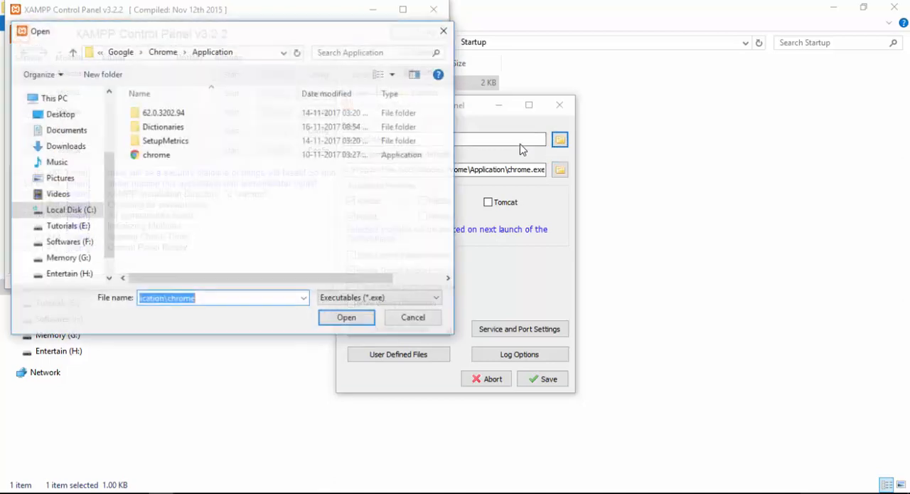
left_click(114, 51)
left_click(117, 52)
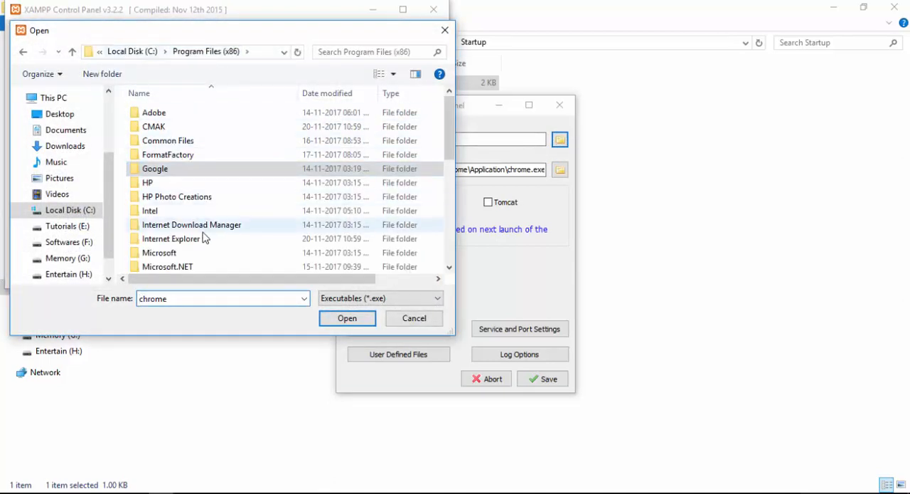
left_click(195, 267)
scroll(192, 267, "down", 1)
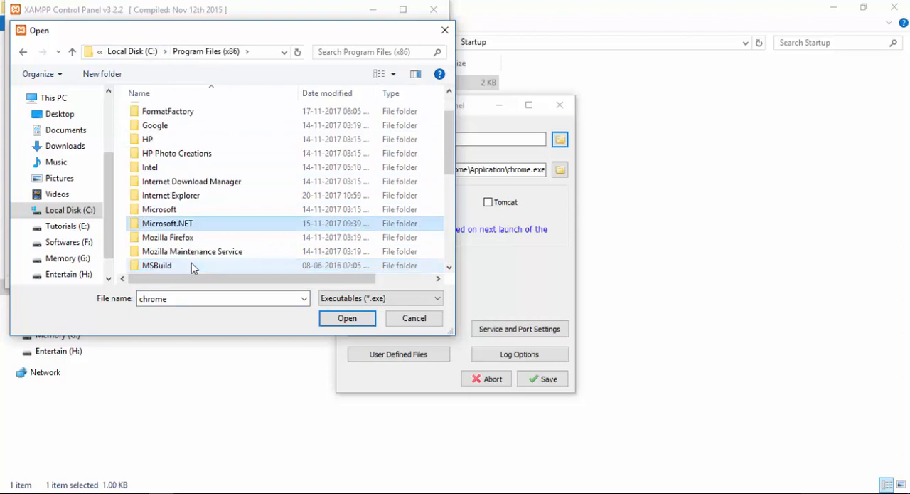
scroll(179, 268, "down", 2)
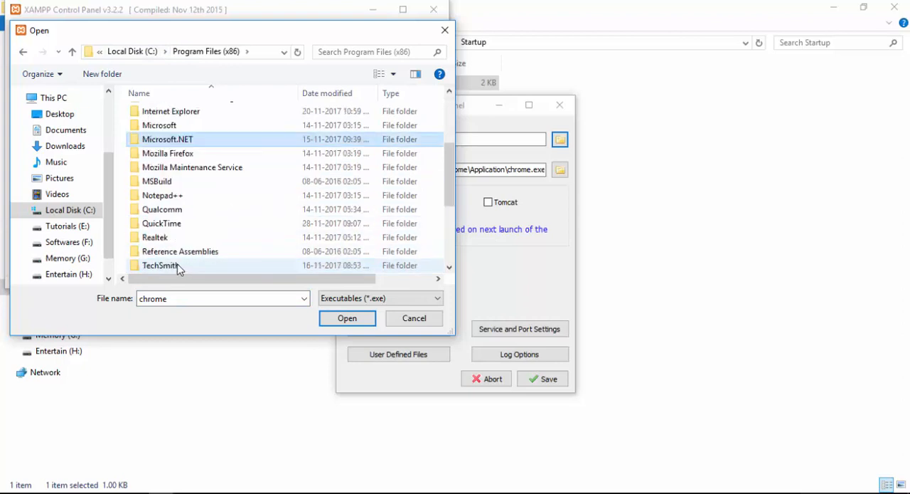
double_click(167, 196)
left_click(178, 156)
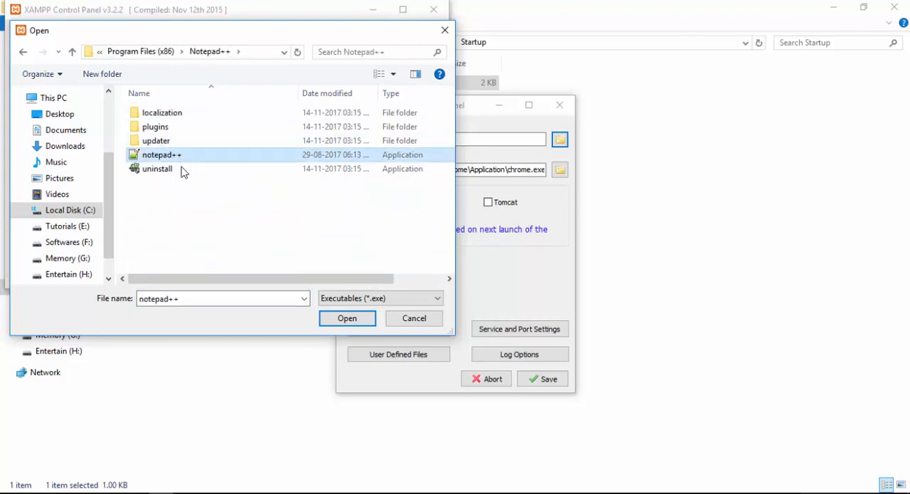
left_click(349, 318)
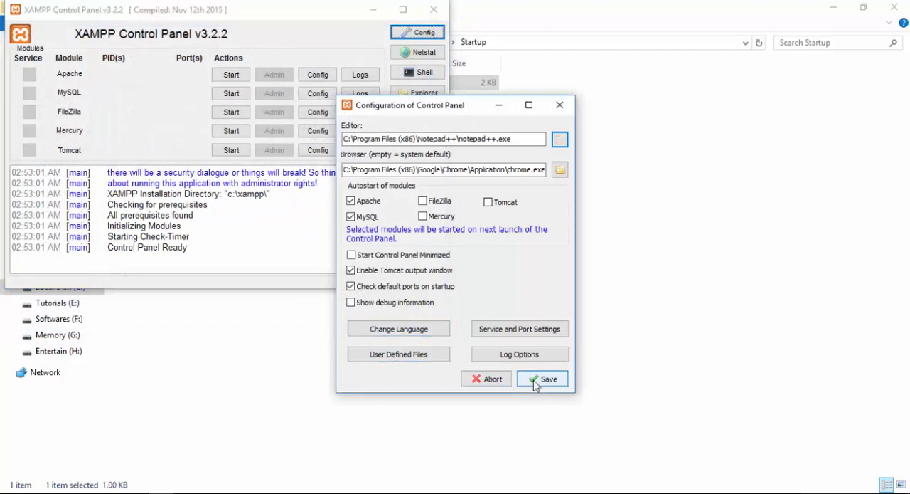
left_click(539, 379)
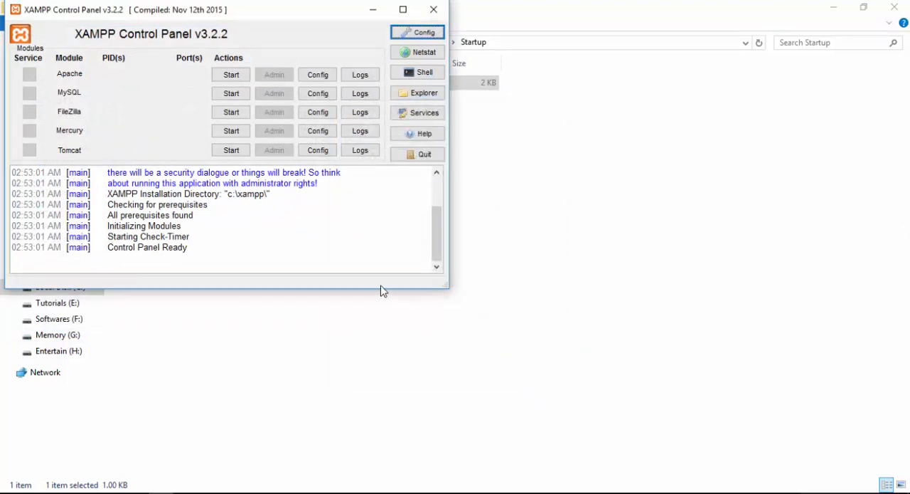
Restart XAMPP Control Panel from the Startup shortcut to test the module autostart, and close it along with the folder window.
left_click(412, 156)
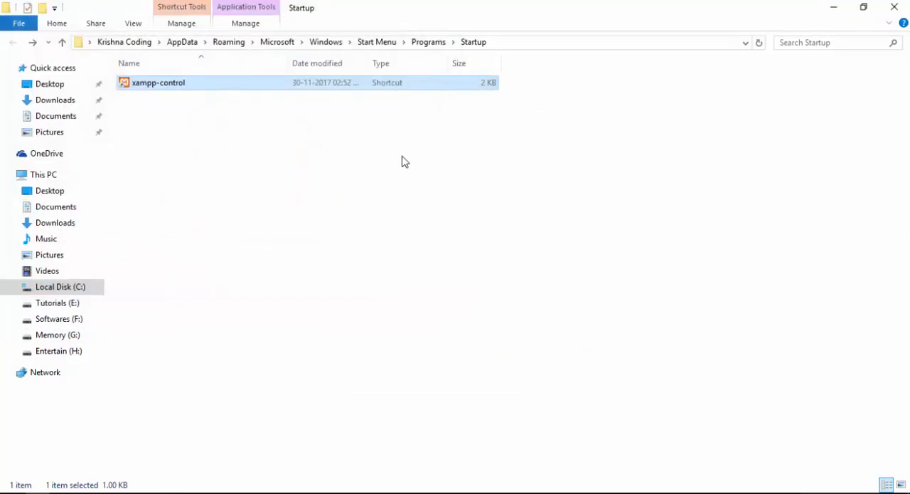
double_click(287, 84)
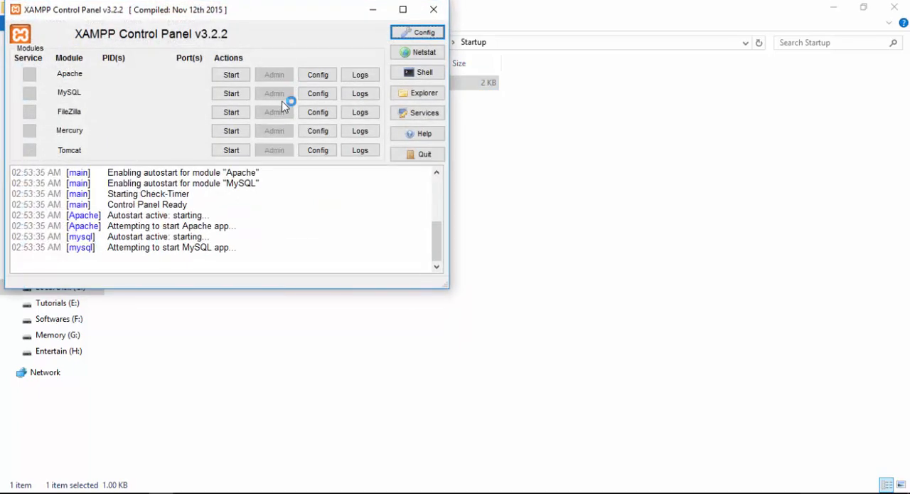
left_click(406, 155)
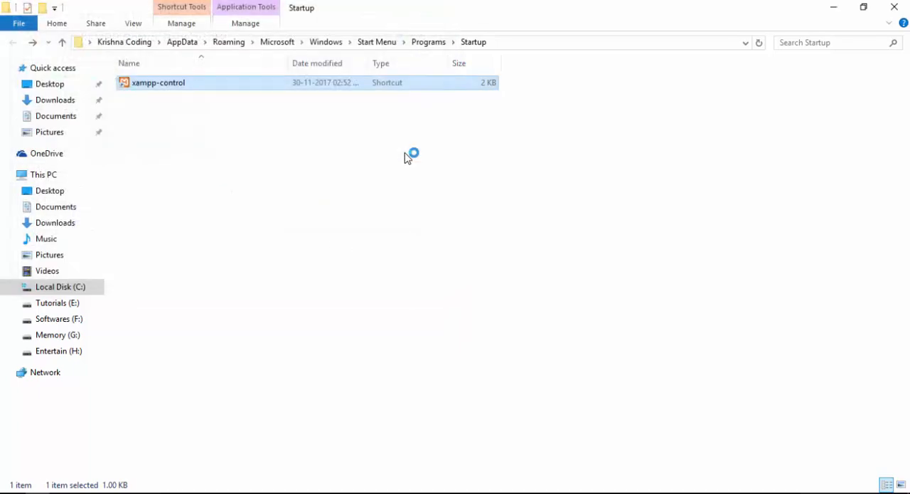
left_click(900, 13)
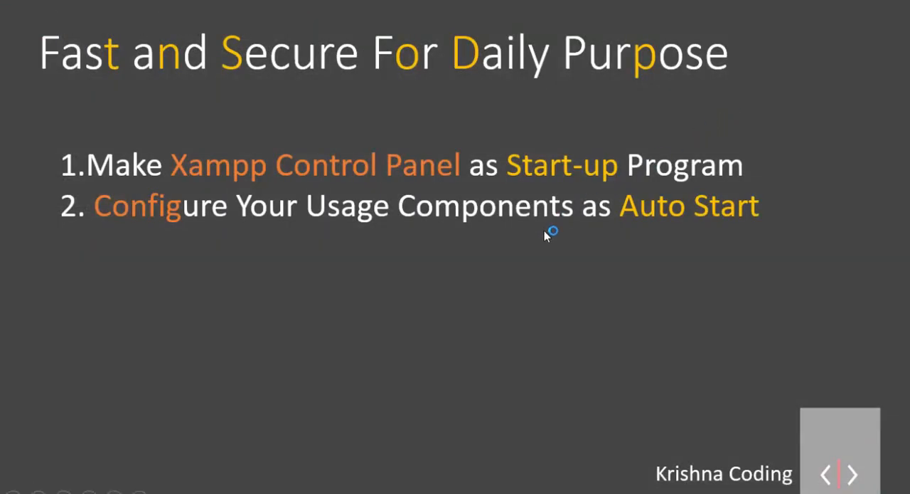
left_click(544, 237)
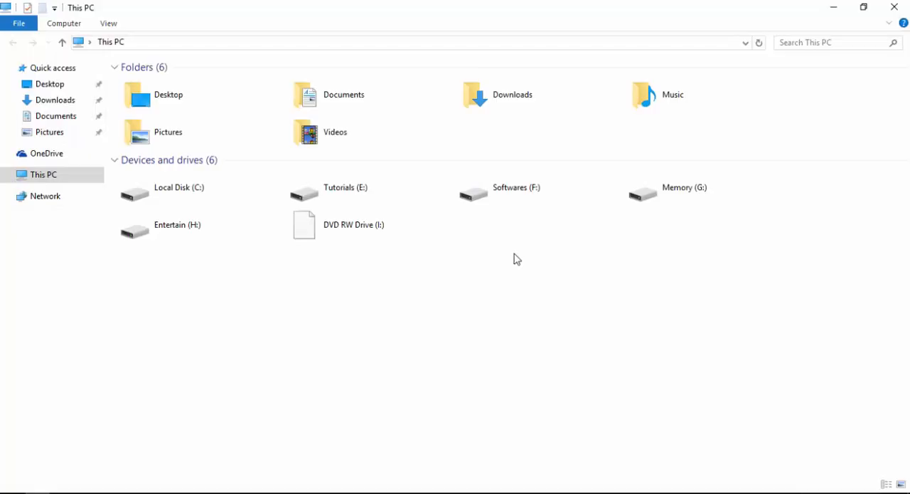
Open the C:\xampp\htdocs folder and pin it to Quick access.
double_click(189, 200)
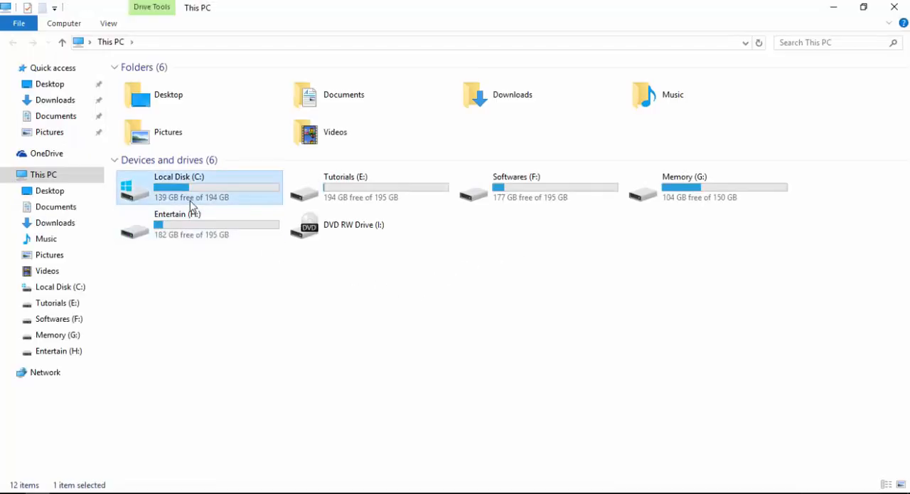
double_click(199, 189)
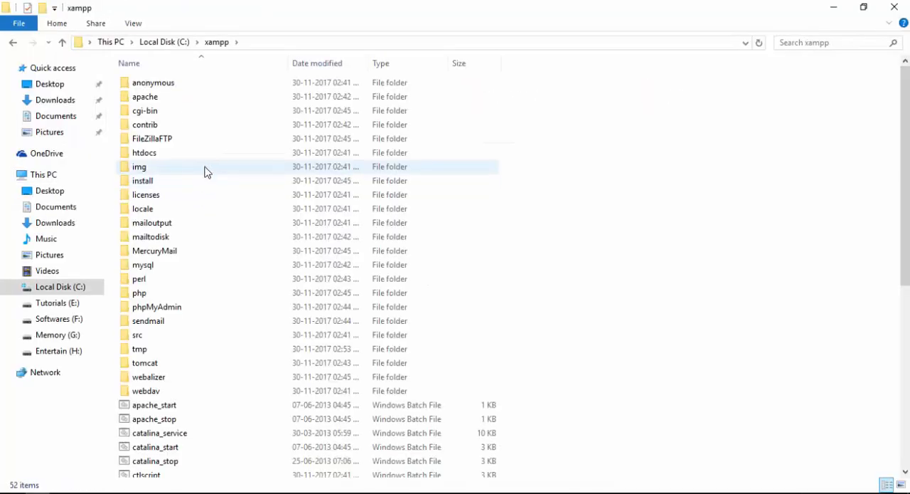
double_click(214, 160)
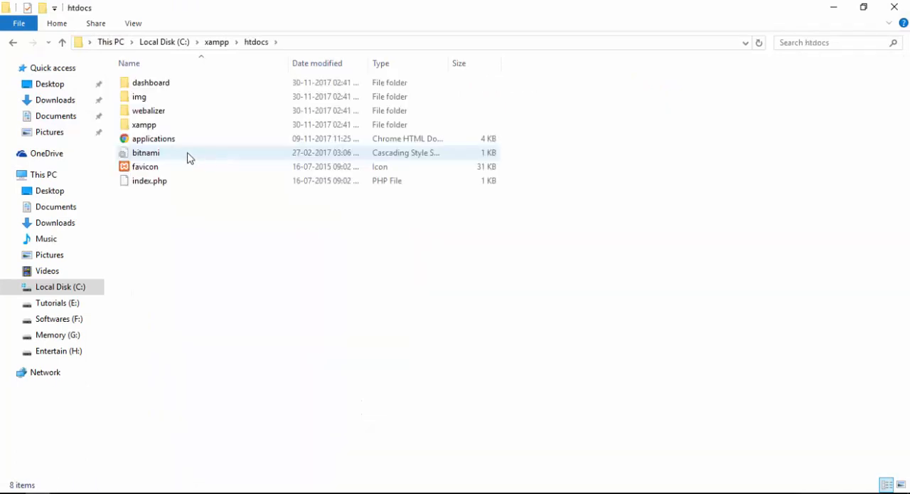
right_click(89, 70)
left_click(101, 97)
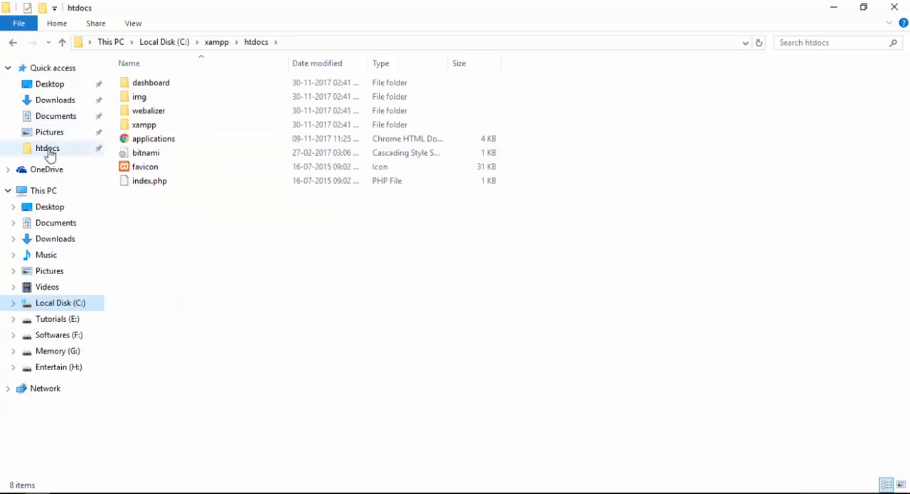
left_click(204, 242)
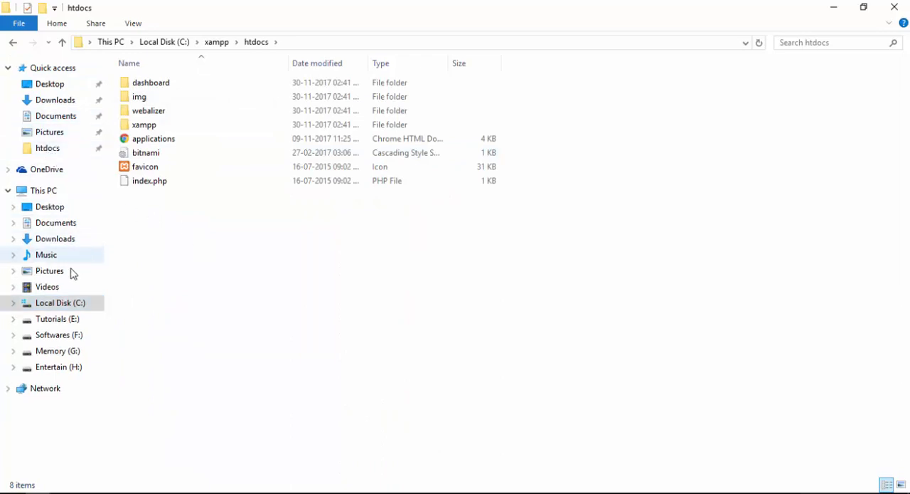
Return to This PC and test the htdocs pin by opening the folder from Quick access.
left_click(37, 191)
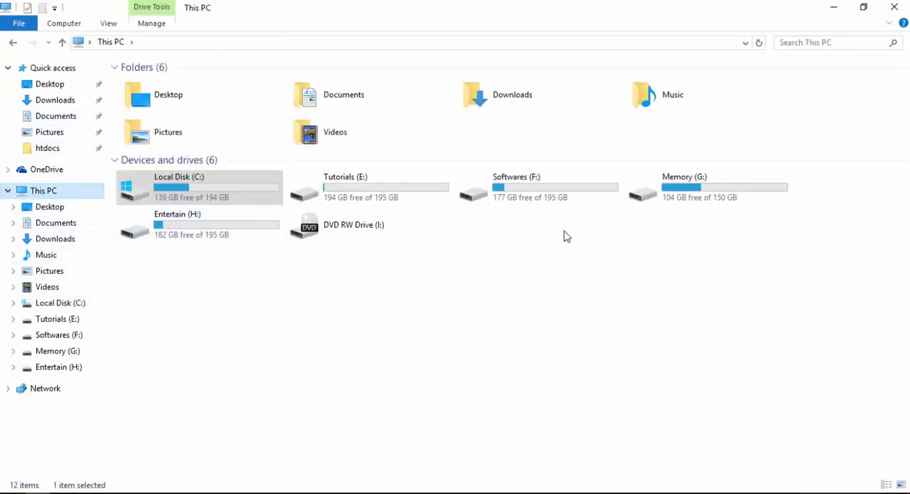
left_click(585, 242)
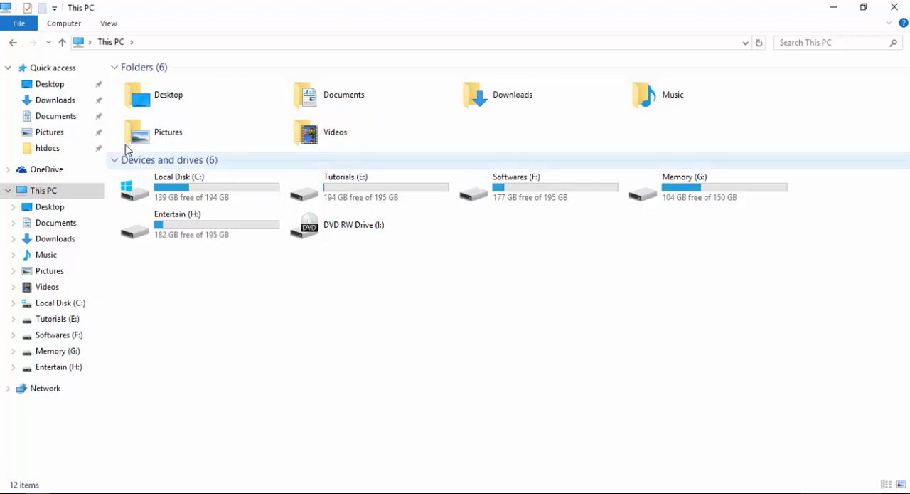
left_click(39, 151)
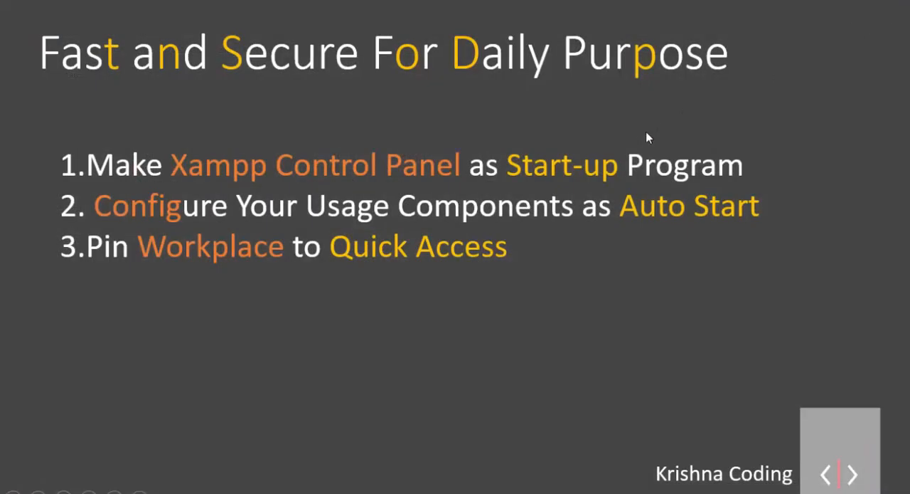
left_click(544, 218)
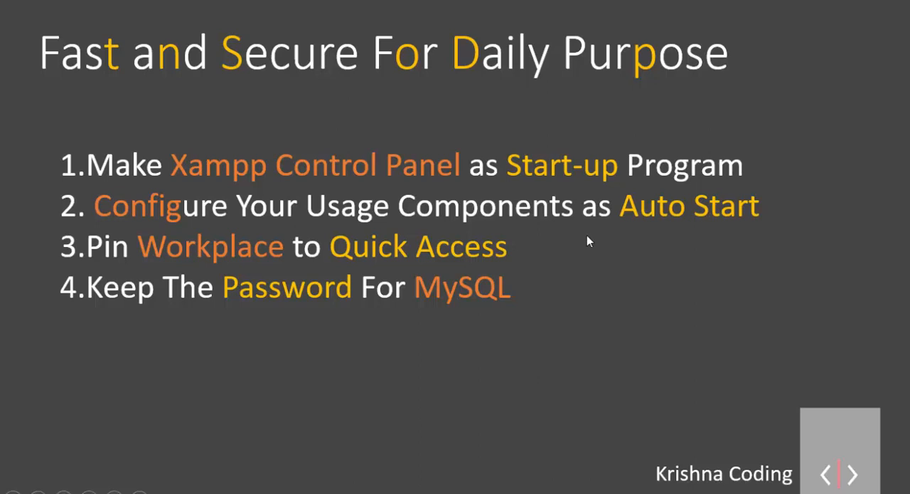
Open a Windows Command Prompt by running cmd.
key("super+r")
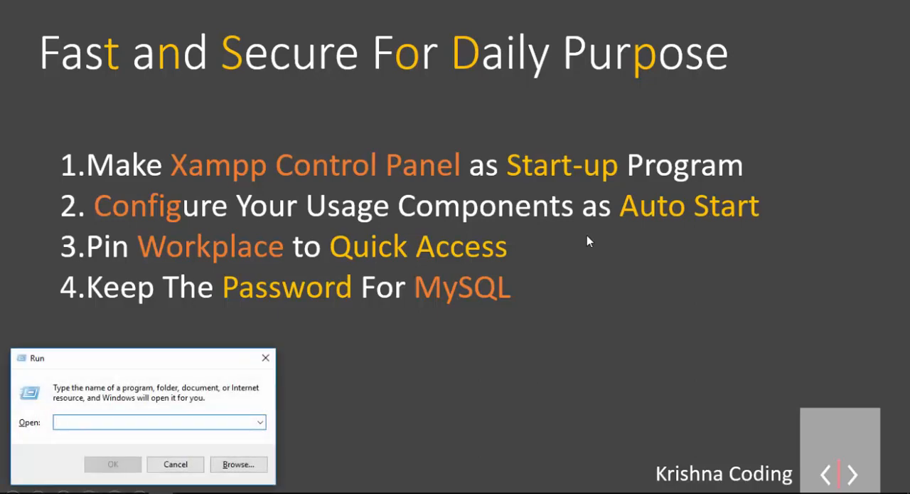
type("cmd")
key("Return")
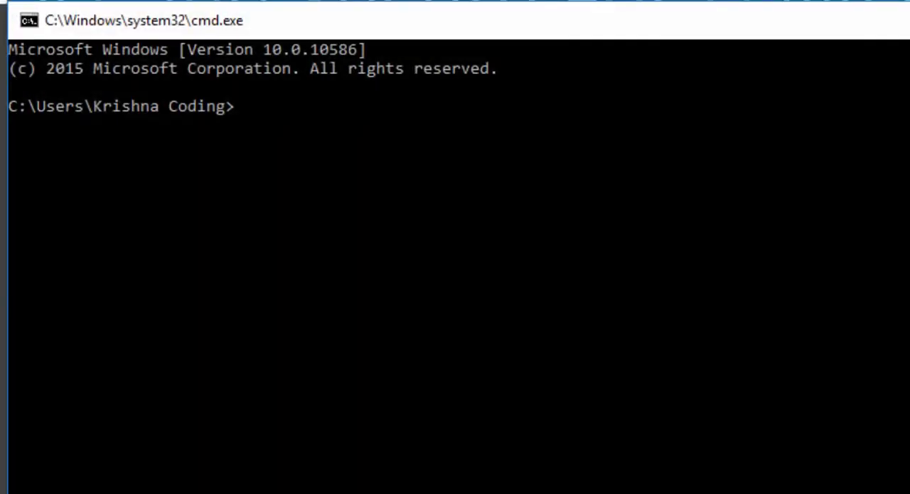
Change the working directory to c:/xampp/mysql/bin.
type("cd c:/xaml")
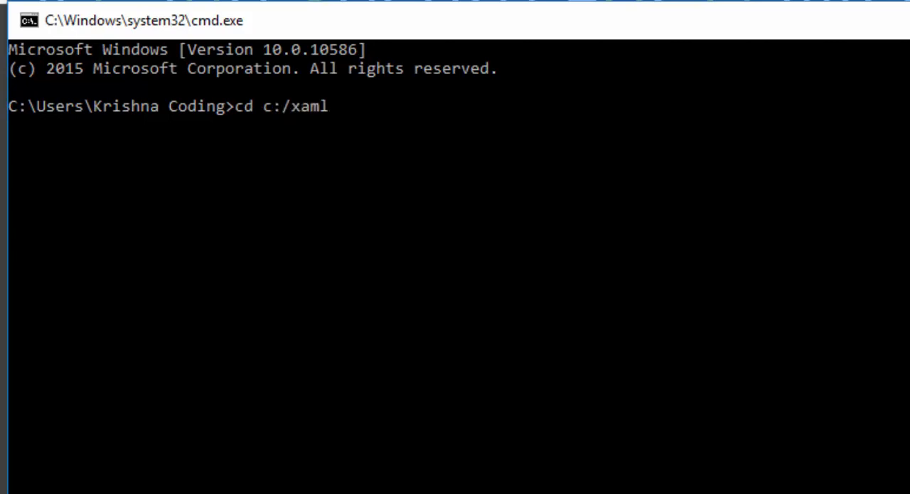
key("BackSpace")
type("pp/mysq")
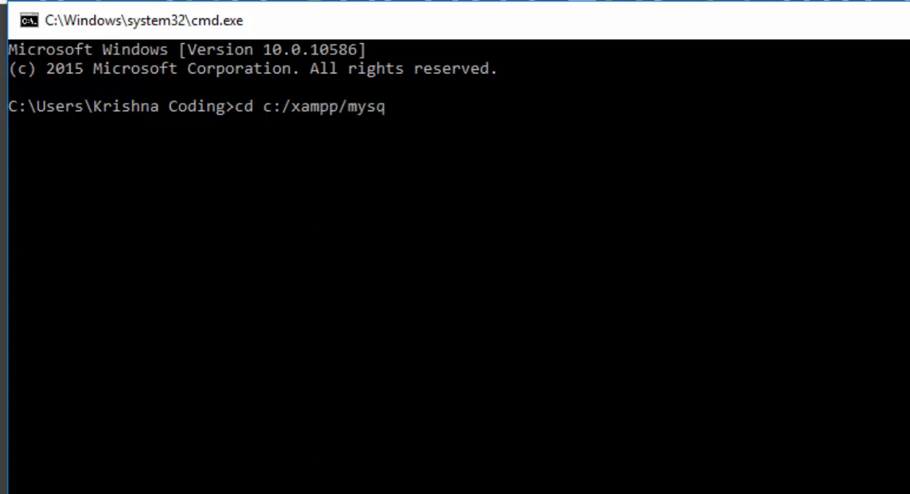
type("l/bin")
key("Return")
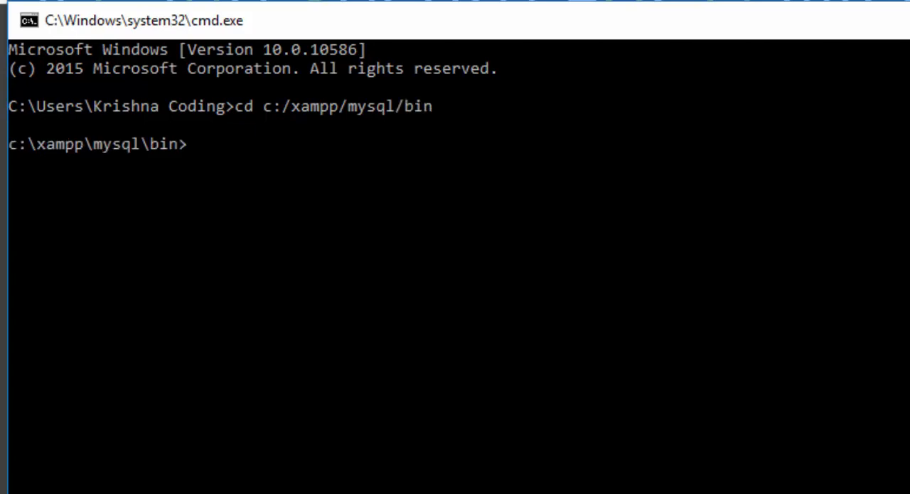
type("mysqql")
Log in to the MySQL client as root with an empty password using mysql.exe --user=root --password=.
key("BackSpace")
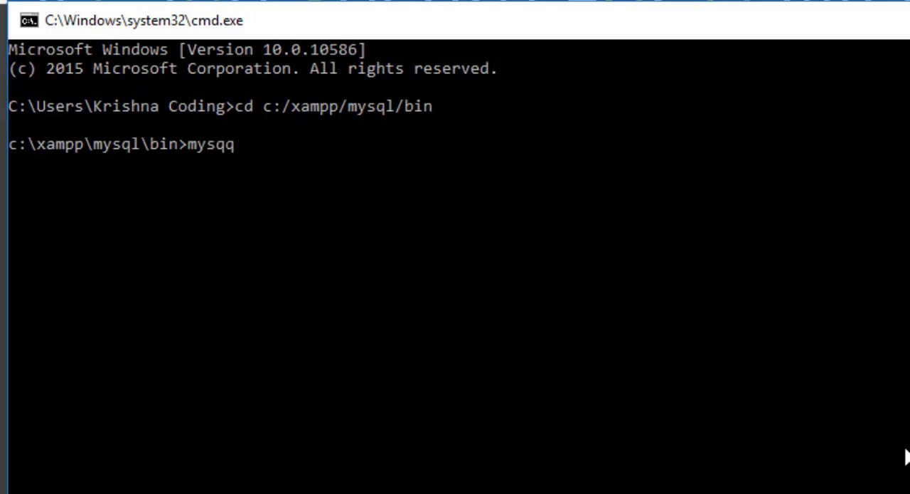
key("BackSpace")
type("l.exe ")
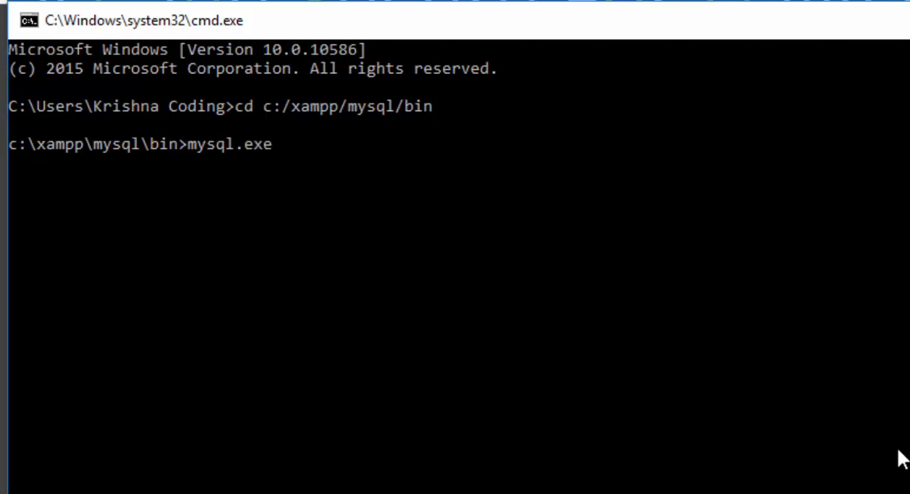
type("--user=root ")
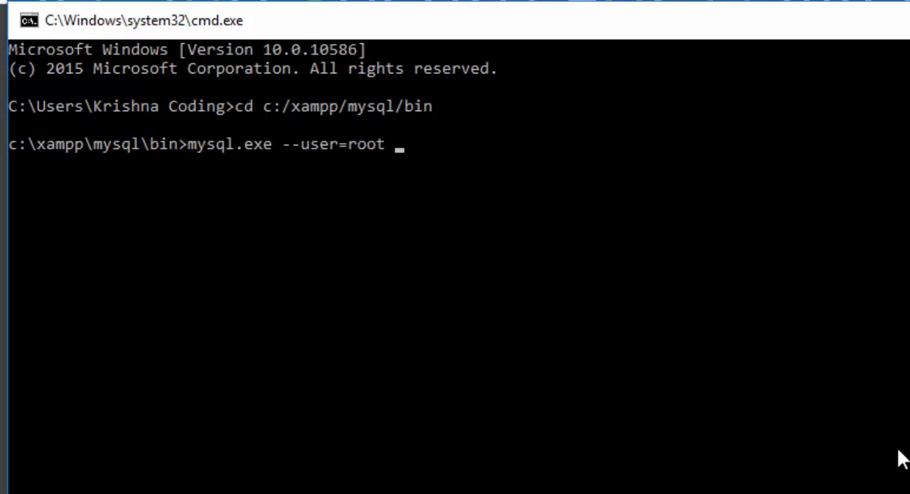
type("--password=")
key("Return")
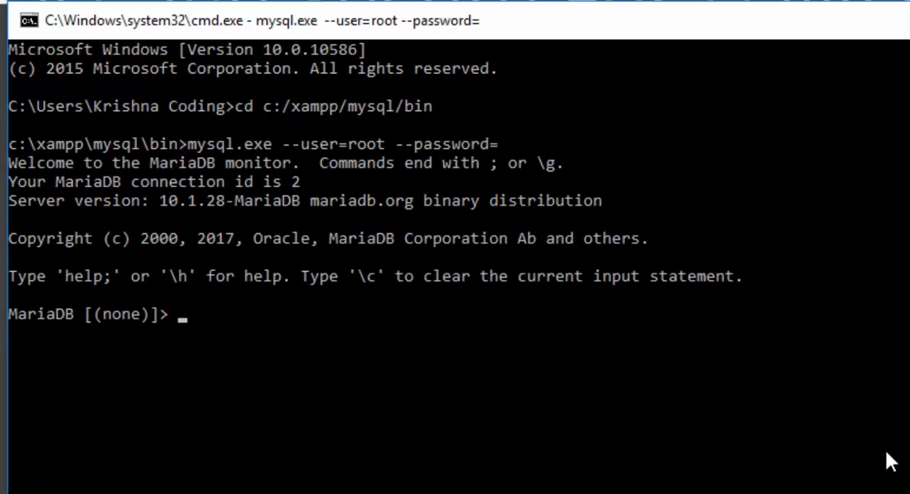
Select the mysql database with the statement use mysql;.
type("use mysql")
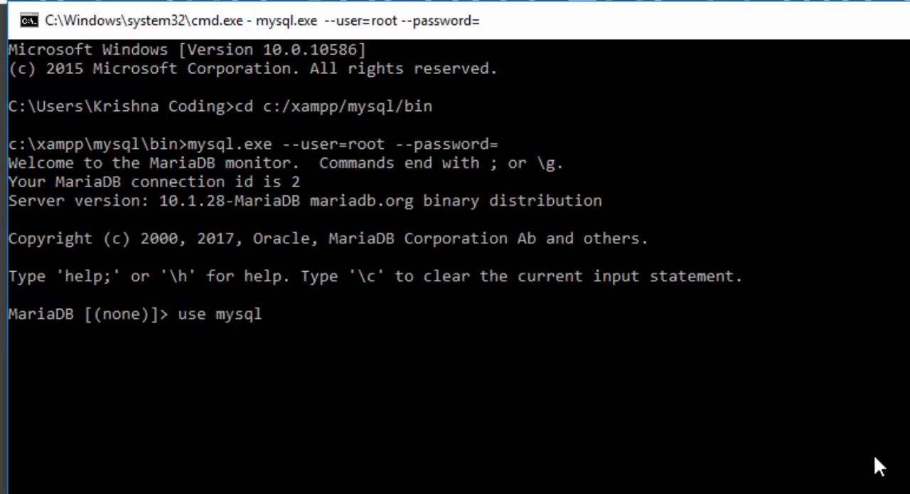
type(";")
key("Return")
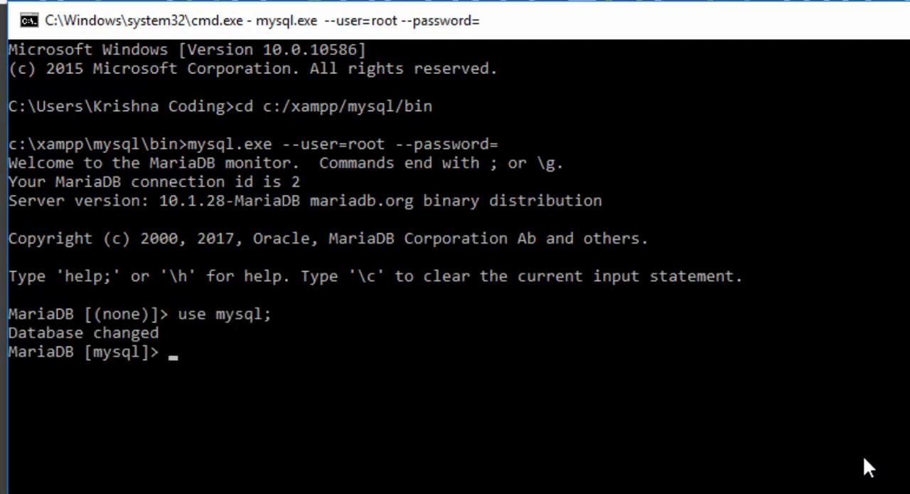
Run an update on the user table that sets the new account password through PASSWORD() where user='root'.
type("update user se")
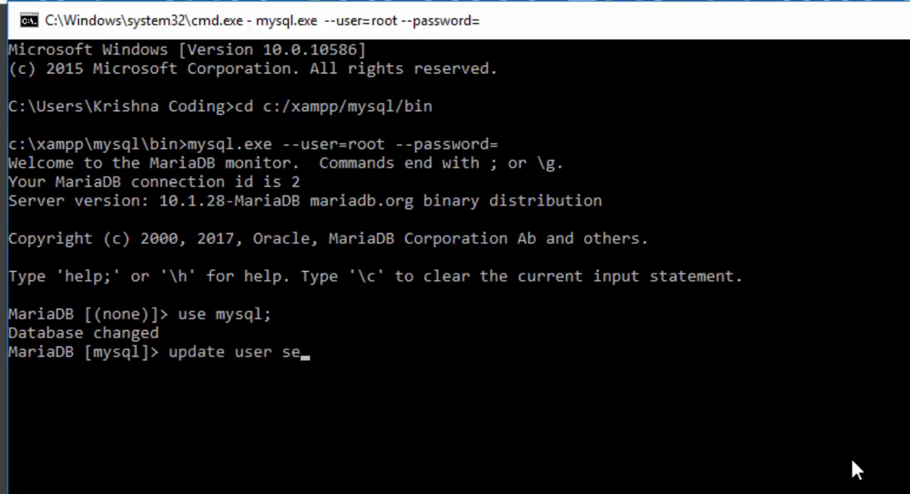
type("t password=\"\"")
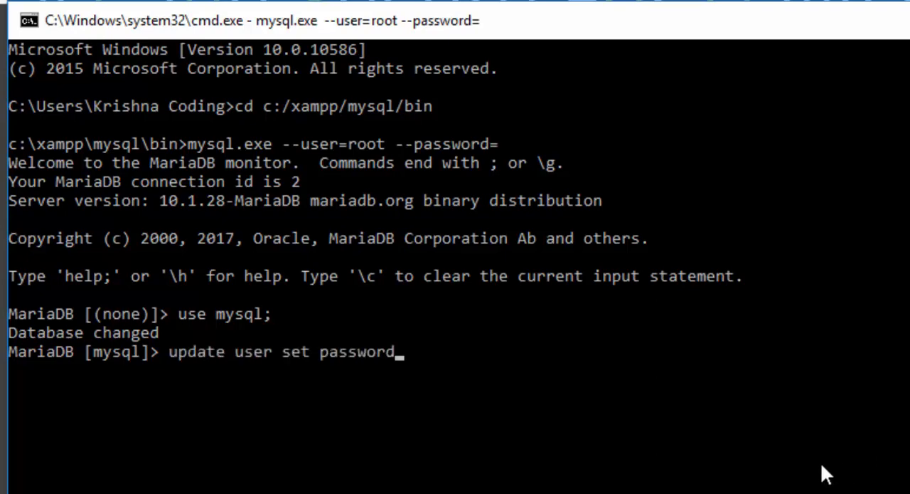
key("BackSpace")
key("BackSpace")
type("PASSWORD()")
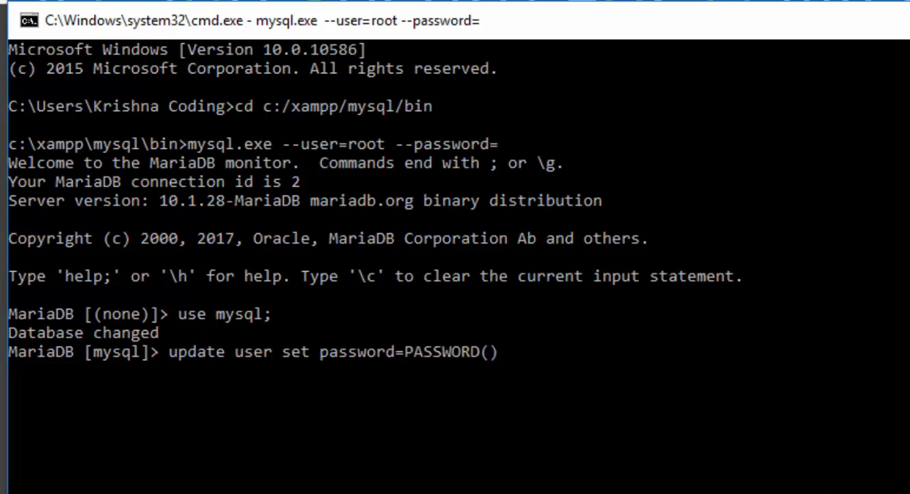
key("Left")
type("''")
type("1234567")
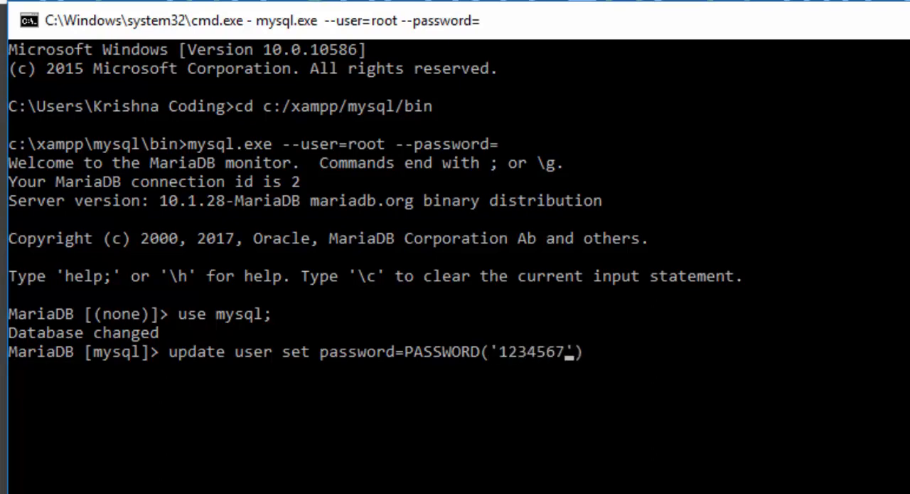
type("890")
type(" where")
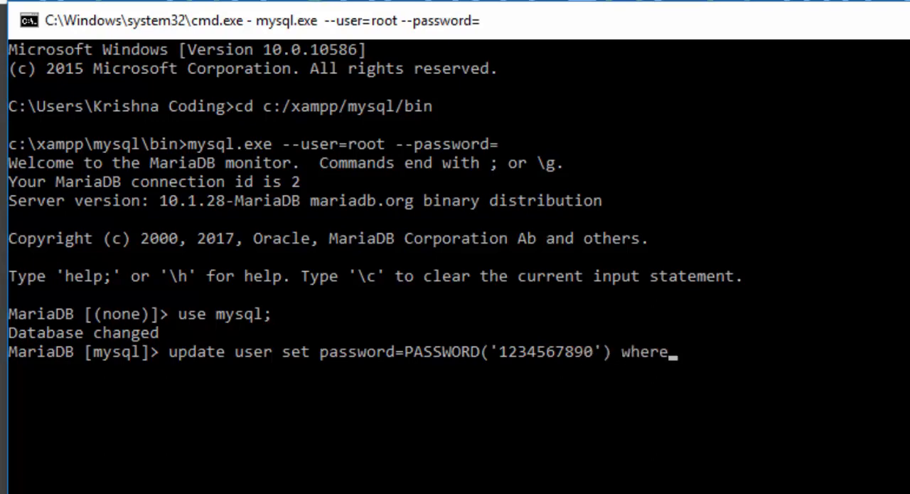
type(" user=''root")
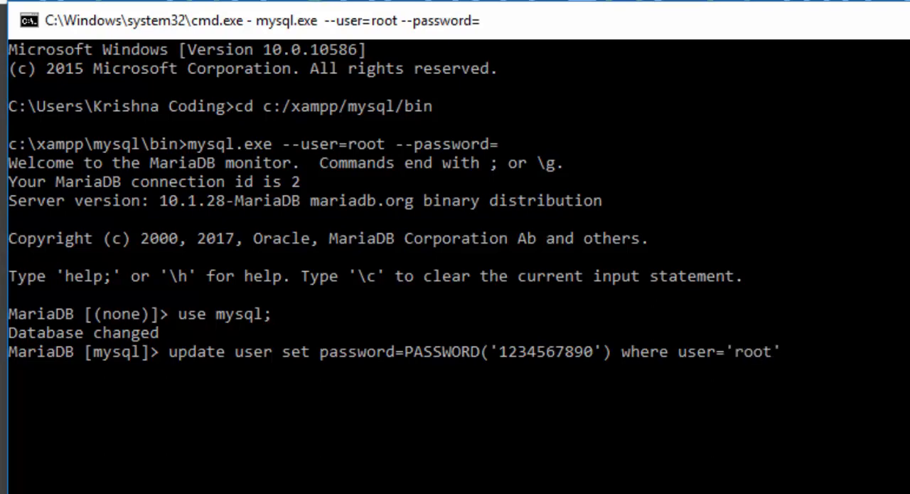
type(";")
key("Return")
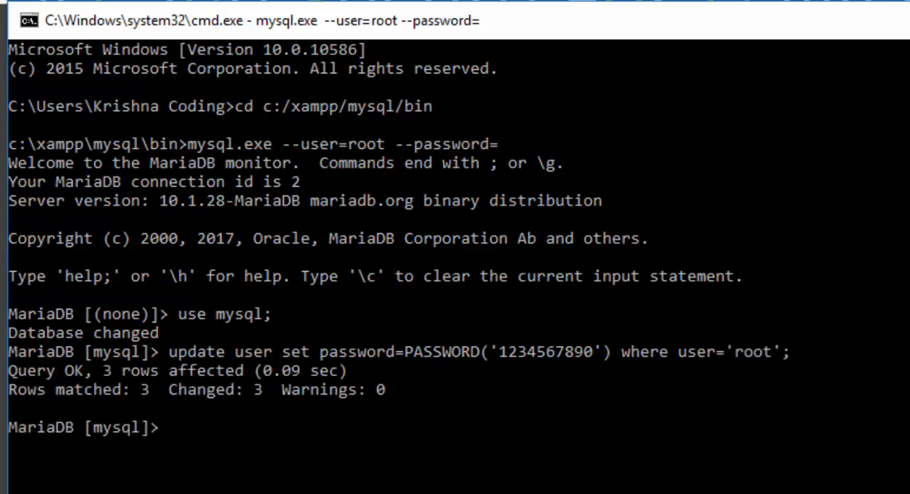
Reload the grant tables with flush privileges; and quit the MySQL client.
type("flush pre")
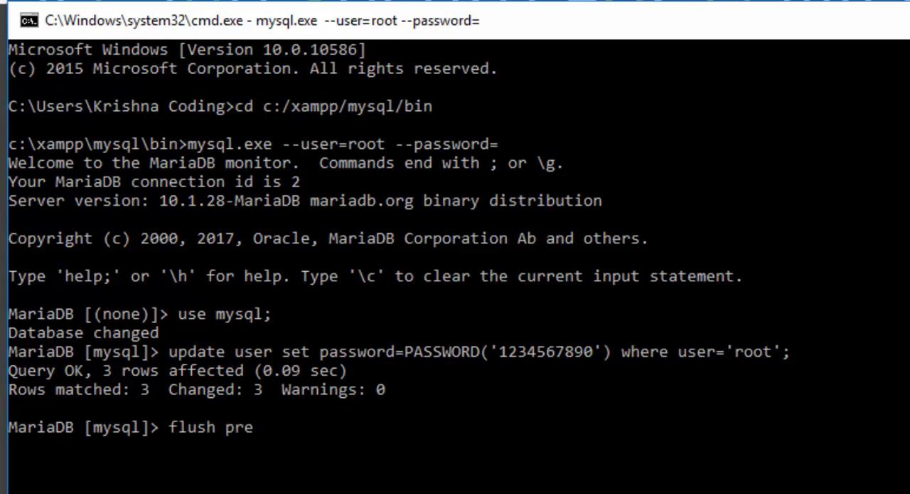
key("BackSpace")
type("iviliges")
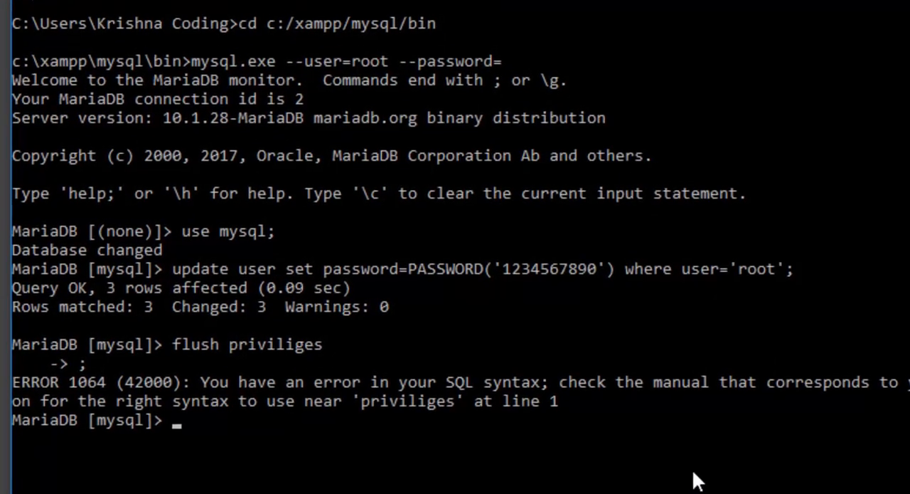
key("Up")
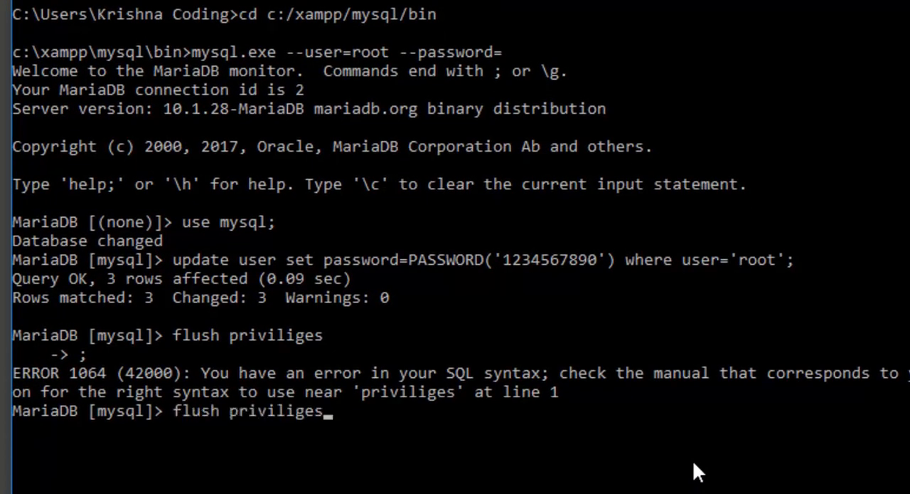
key("BackSpace")
type("es;")
key("Return")
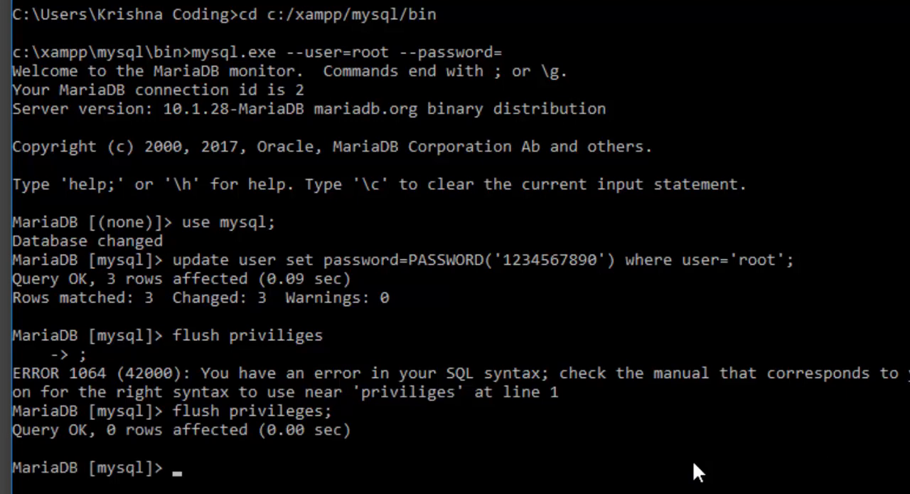
type("quit")
key("Return")
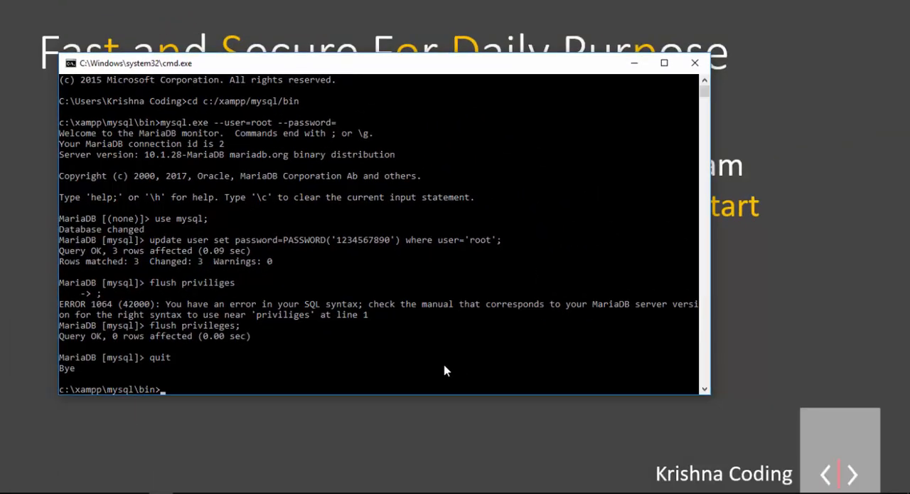
Open config.inc.php from C:\xampp\phpMyAdmin in Notepad++ and read the cookie authentication comment at its start.
key("super+e")
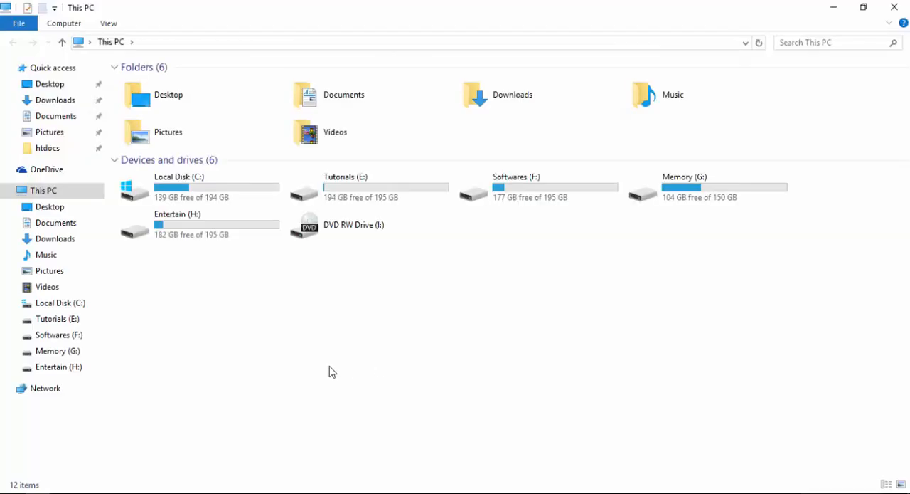
double_click(198, 200)
double_click(179, 181)
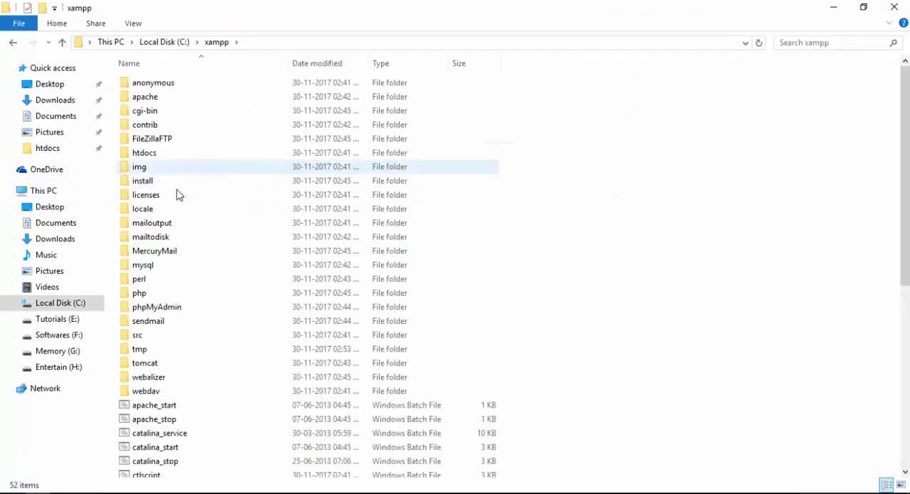
scroll(179, 195, "down", 7)
scroll(204, 138, "up", 2)
double_click(230, 102)
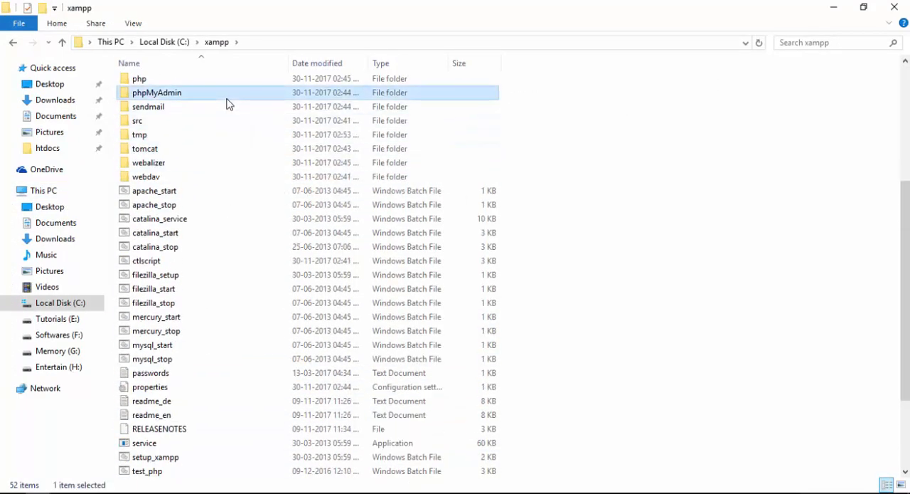
left_click(170, 321)
right_click(171, 321)
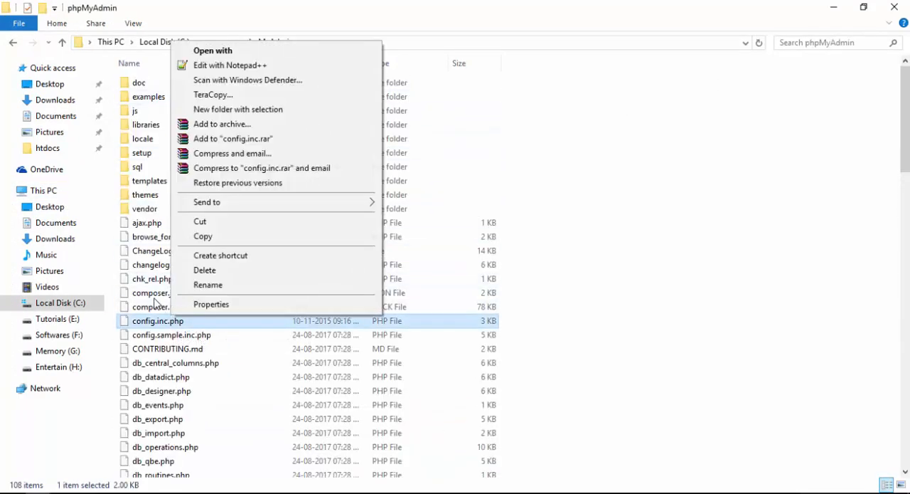
left_click(260, 66)
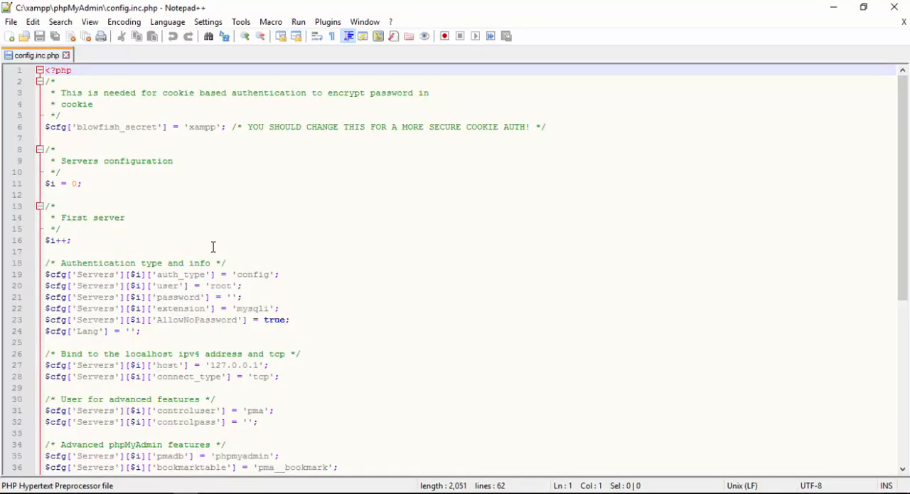
left_click_drag(62, 95, 205, 104)
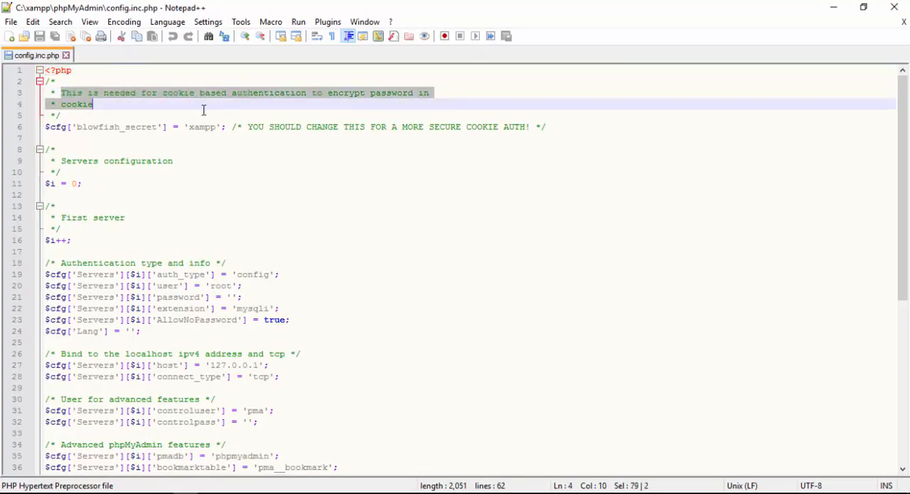
left_click(204, 112)
Return to the C:\xampp folder in File Explorer and launch the xampp-control application.
left_click(38, 492)
scroll(490, 355, "down", 10)
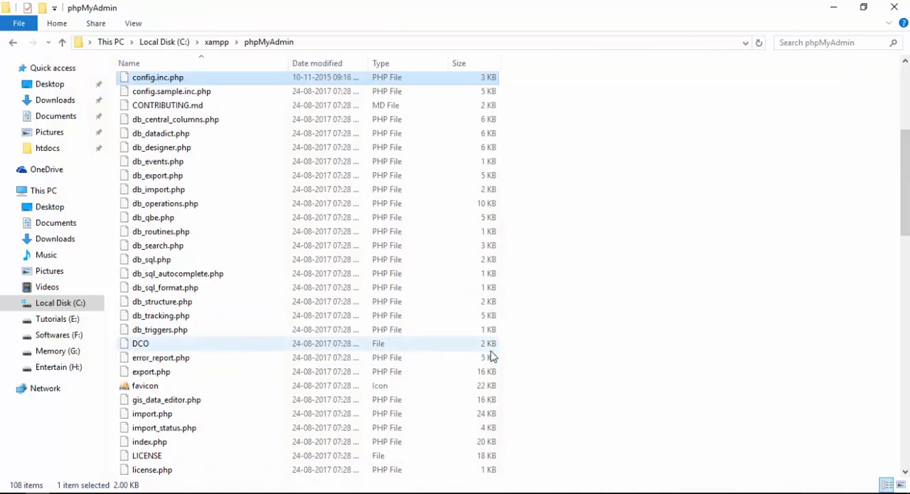
left_click(217, 42)
scroll(257, 295, "down", 8)
double_click(212, 440)
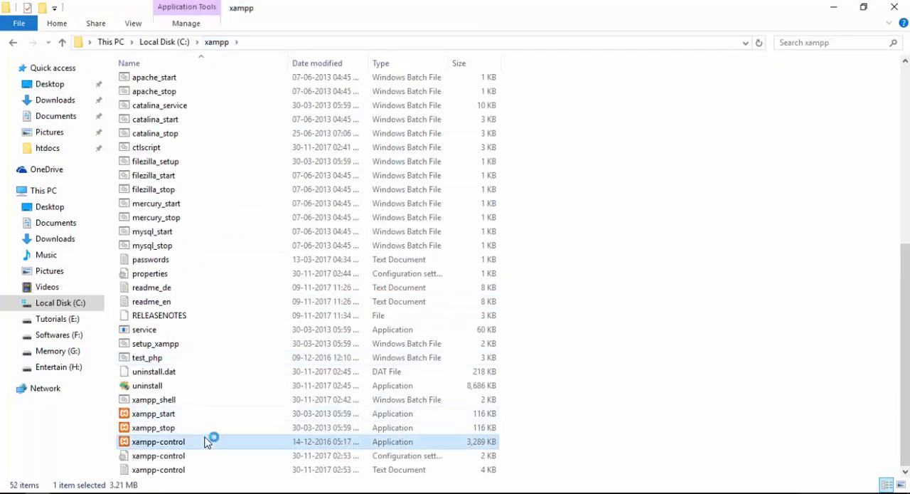
Switch to Chrome and load localhost/phpmyadmin to check database access with the current configuration.
left_click(86, 492)
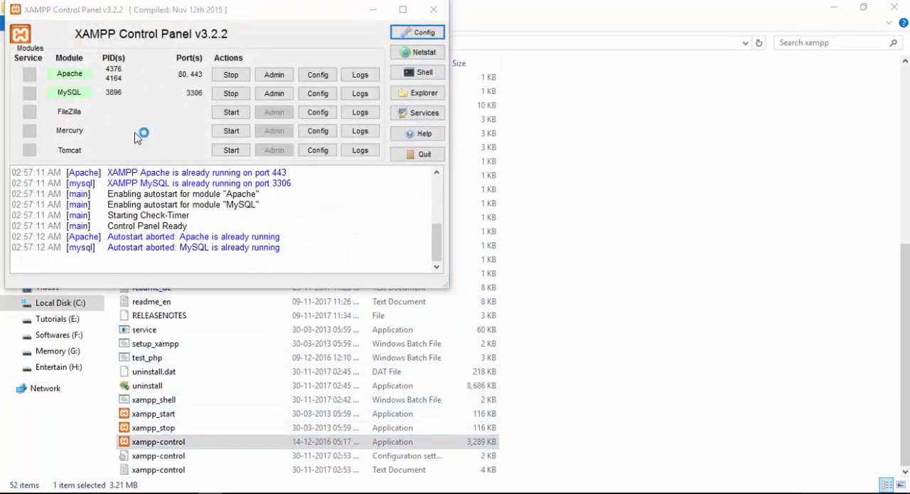
left_click(254, 30)
type("local")
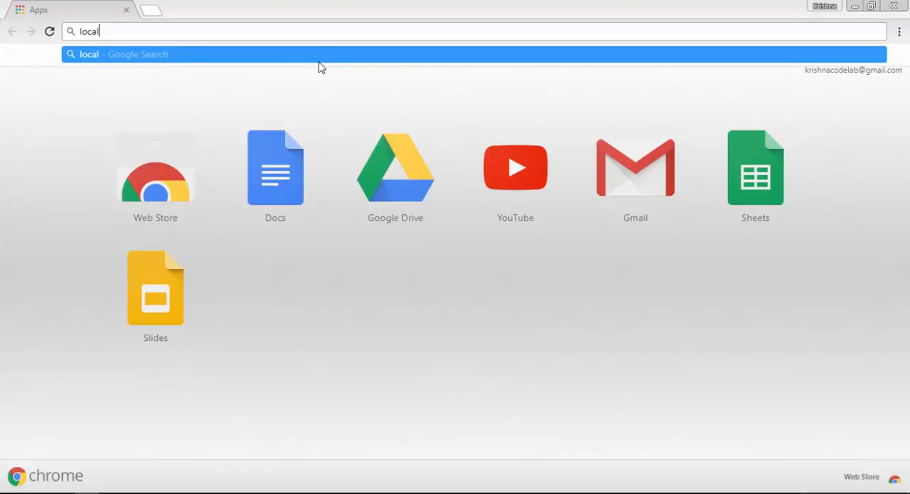
type("host/phpmyadmin")
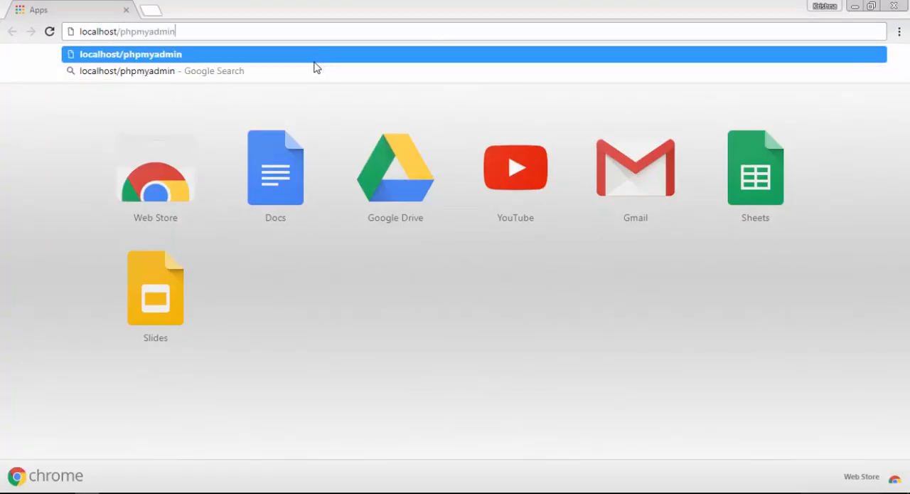
key("Return")
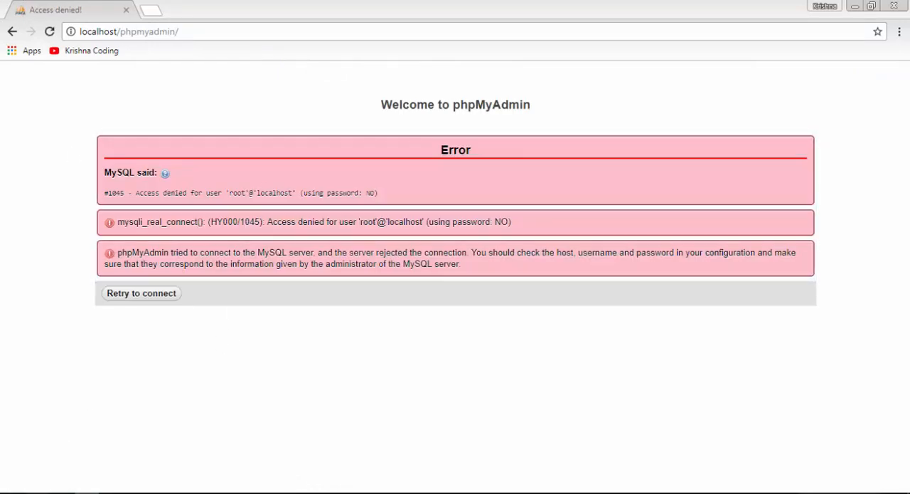
Switch back to config.inc.php in Notepad++ and set the server's auth_type to 'cookie'.
left_click(191, 493)
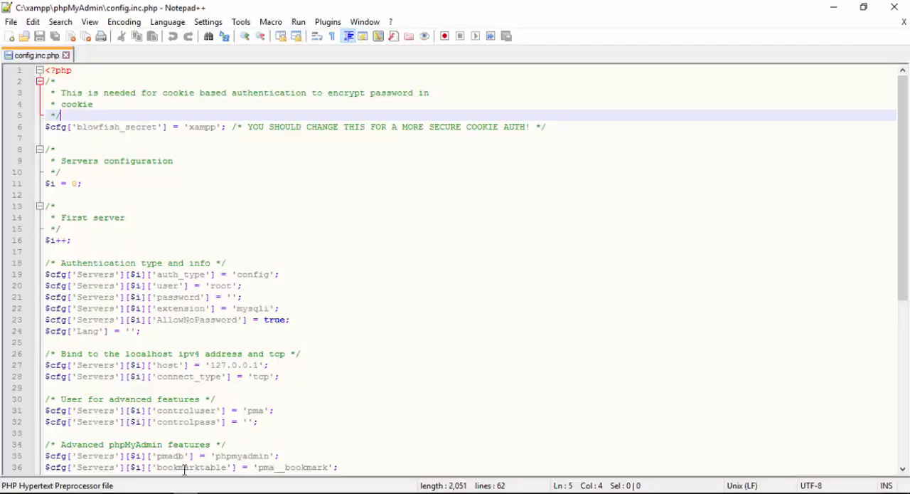
double_click(171, 93)
key("ctrl+c")
left_click_drag(238, 276, 268, 275)
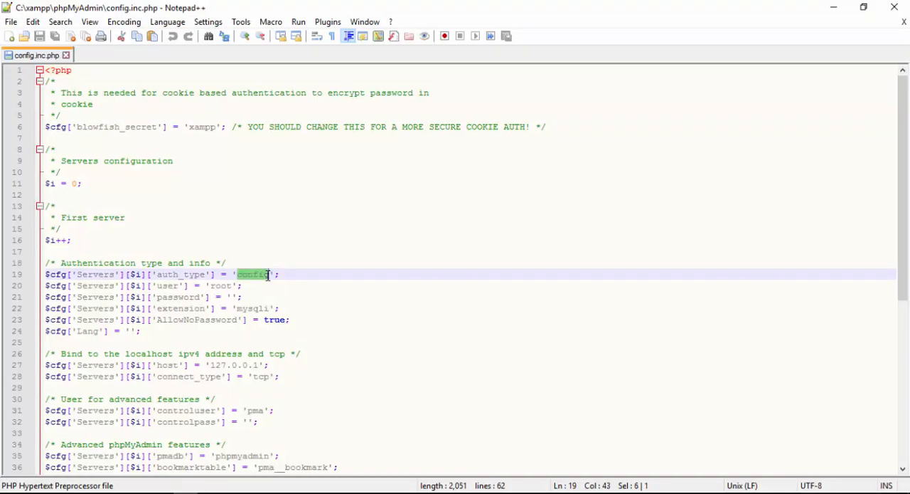
key("ctrl+v")
Return to Chrome and reload the localhost/phpmyadmin page.
key("alt+Tab")
right_click(121, 118)
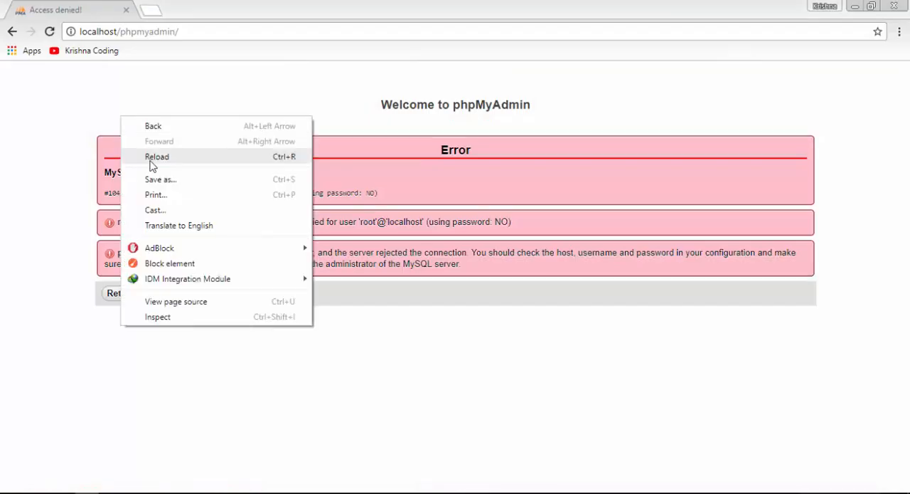
left_click(150, 156)
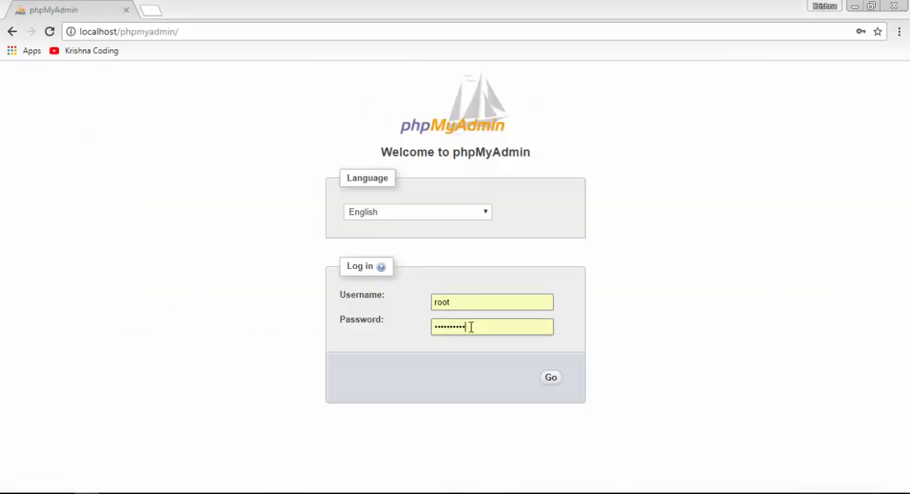
Try to log in to phpMyAdmin as root, replacing the prefilled password with another account password.
left_click_drag(471, 328, 427, 348)
type("•••")
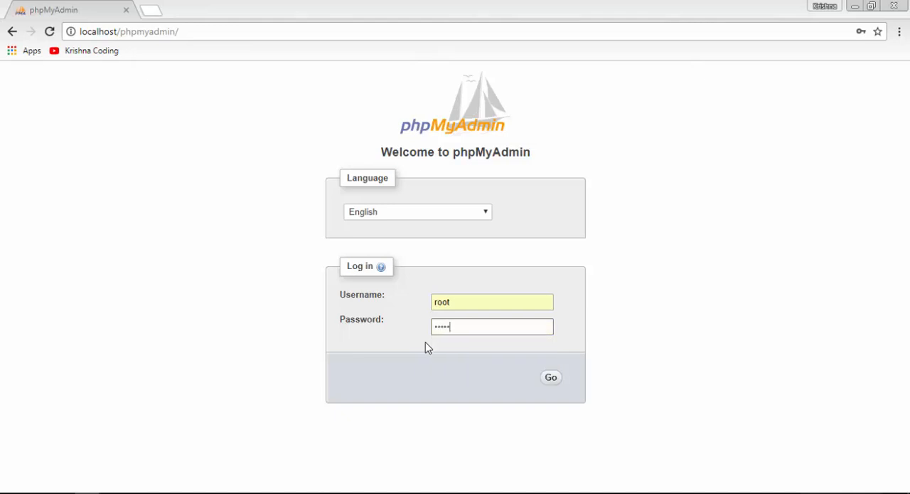
key("Return")
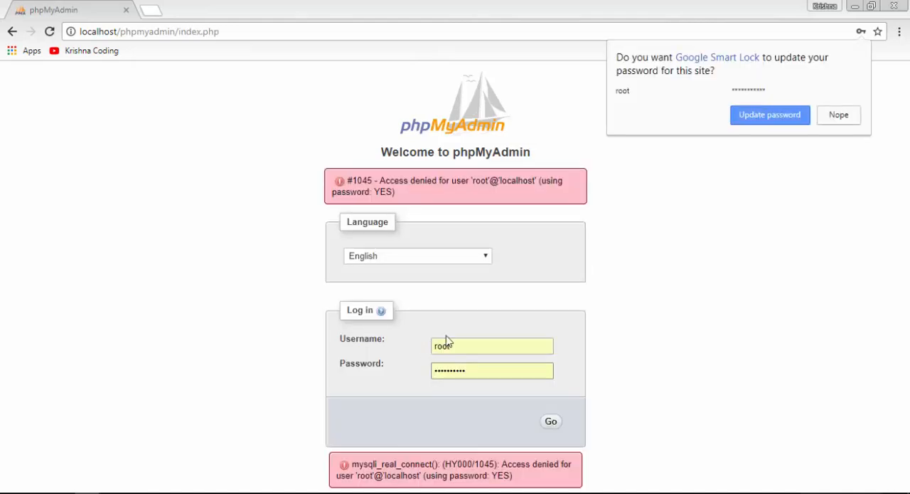
Decline the browser's password update, reload the login page, and log in as root with the saved password.
left_click(838, 111)
right_click(697, 180)
left_click(712, 214)
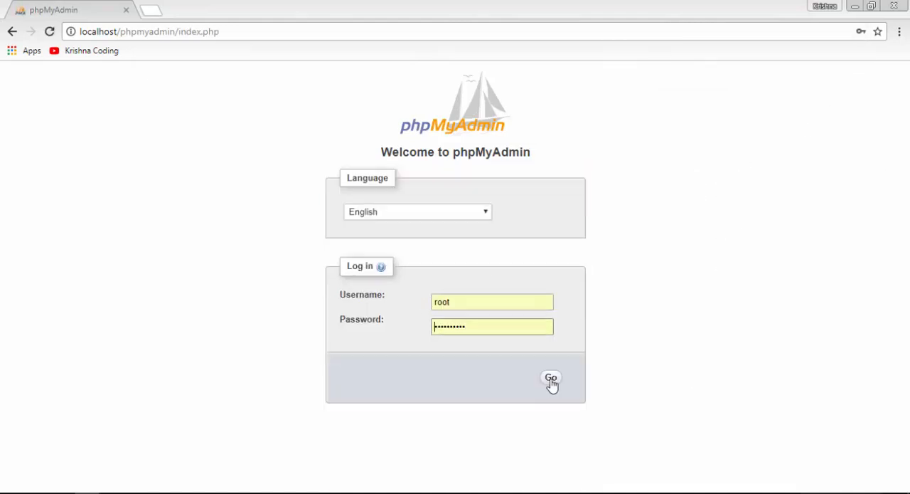
left_click(558, 382)
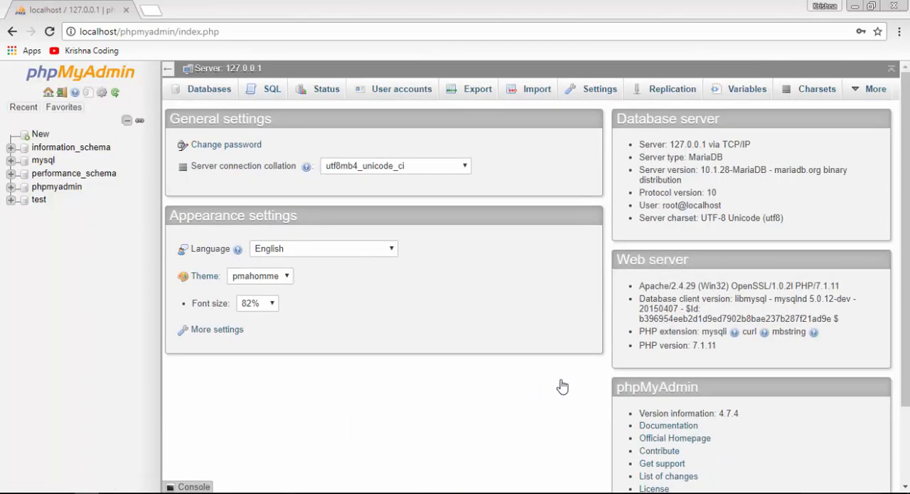
Open the privileges of the 'root'@'localhost' user account and look through its global privileges and SSL options.
left_click(377, 89)
left_click(543, 345)
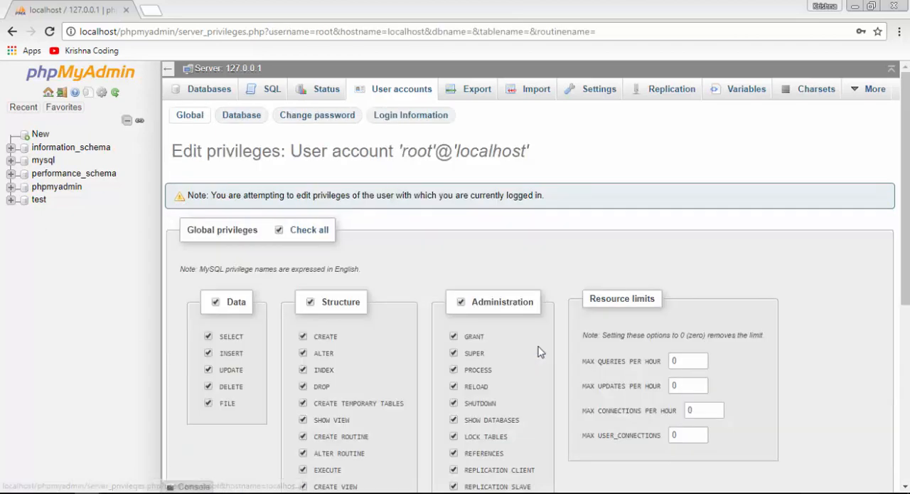
scroll(443, 242, "down", 3)
scroll(737, 359, "down", 2)
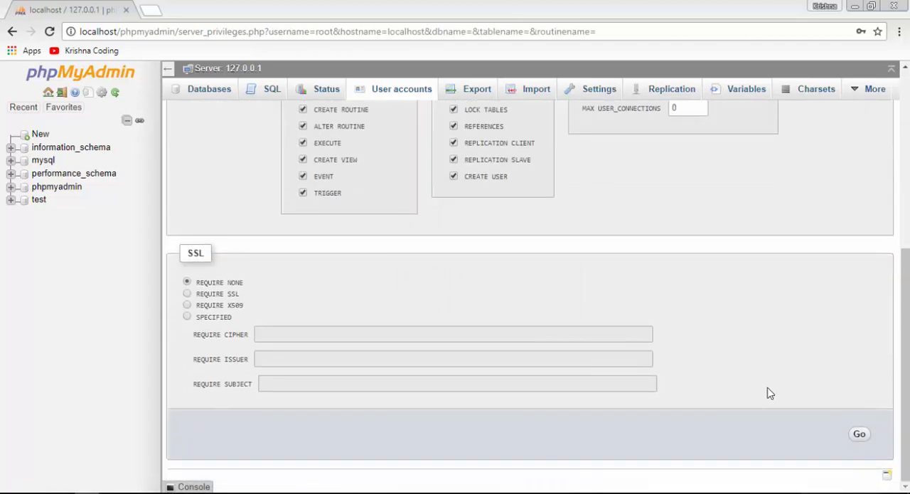
scroll(498, 249, "up", 10)
Change the password of 'root'@'localhost' by entering and retyping a new password, keeping Native MySQL authentication.
left_click(307, 115)
left_click(311, 272)
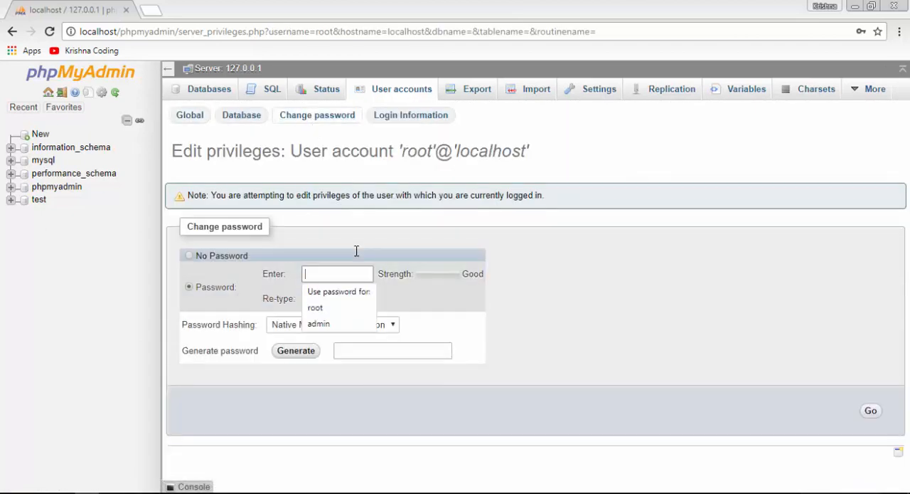
type("••")
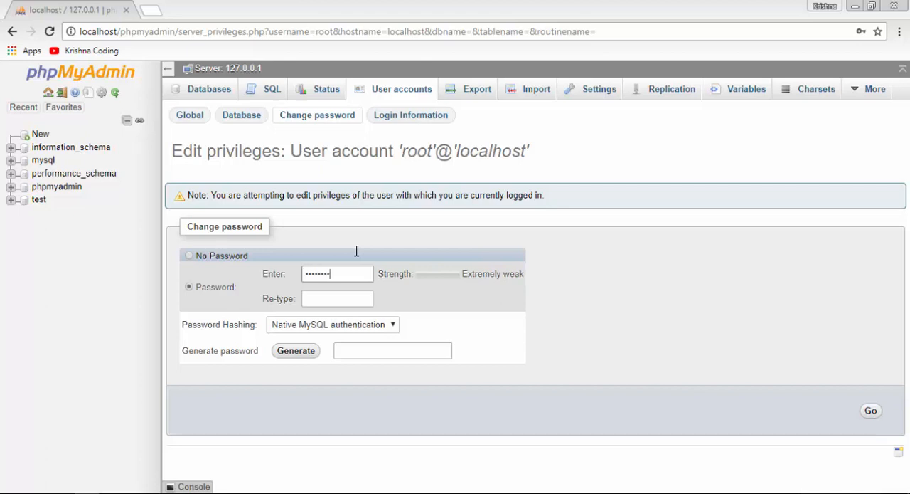
key("Tab")
type("•••")
left_click(870, 411)
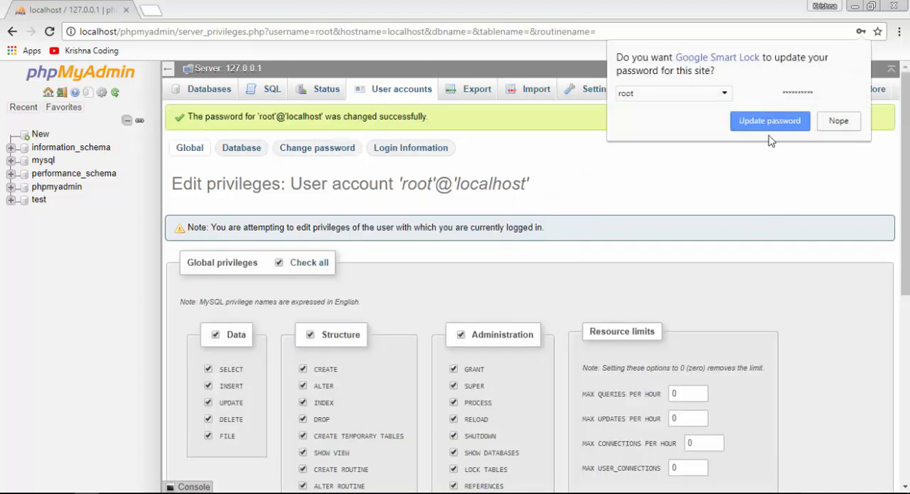
scroll(742, 224, "down", 5)
scroll(801, 395, "up", 5)
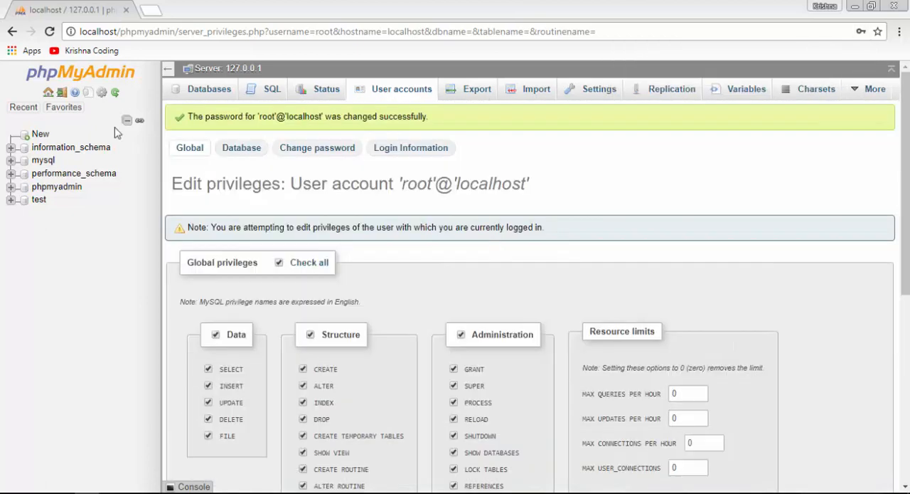
Log out of phpMyAdmin and log back in as root, entering the account password.
left_click(62, 93)
left_click_drag(484, 330, 364, 333)
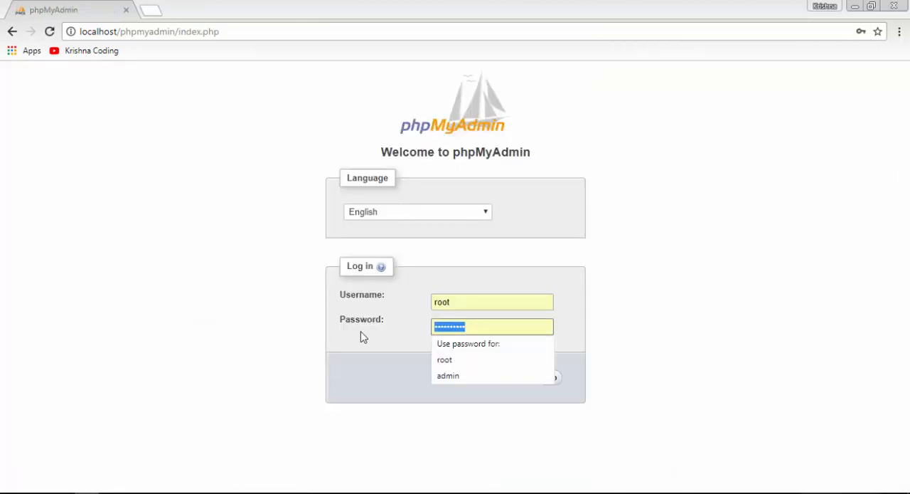
type("•••••••••")
key("Return")
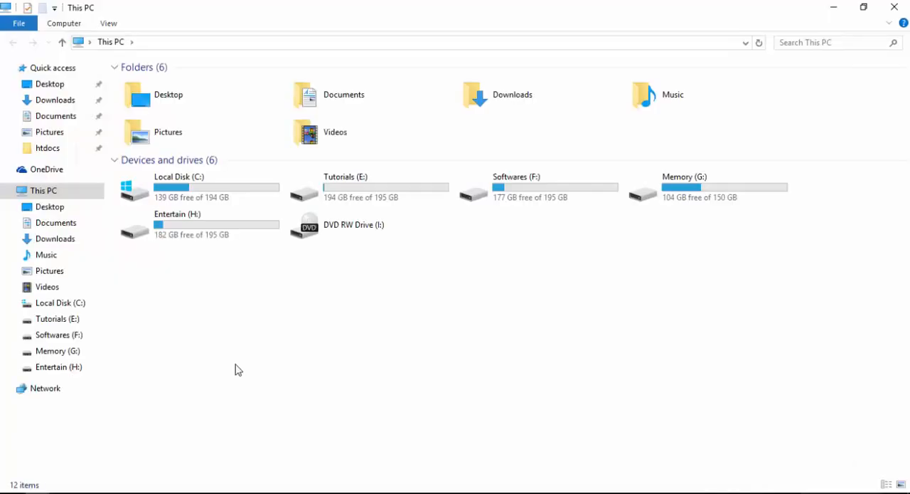
Create a folder named html inside the pinned htdocs folder in File Explorer and open it.
left_click(64, 150)
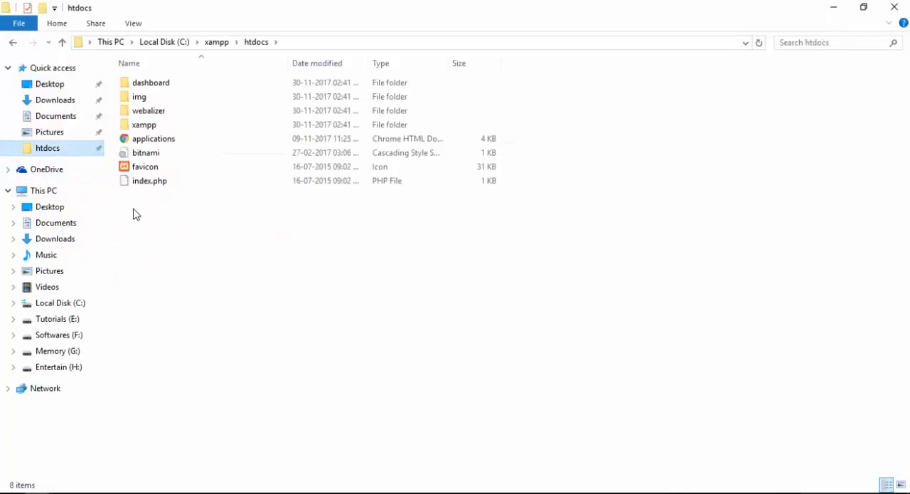
right_click(175, 215)
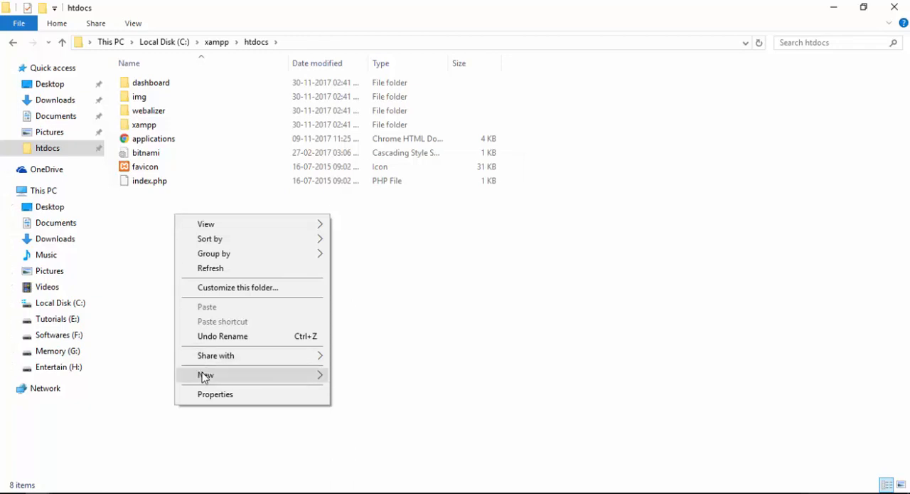
mouse_move(204, 374)
left_click(377, 166)
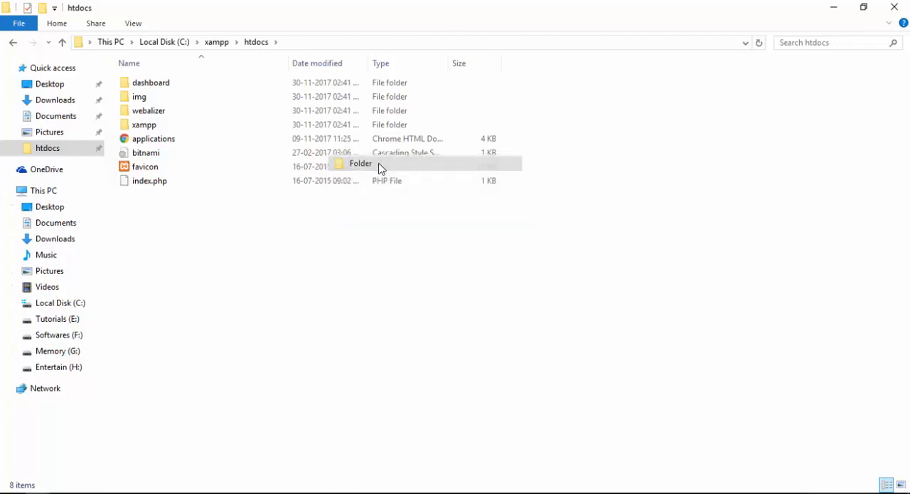
type("htm")
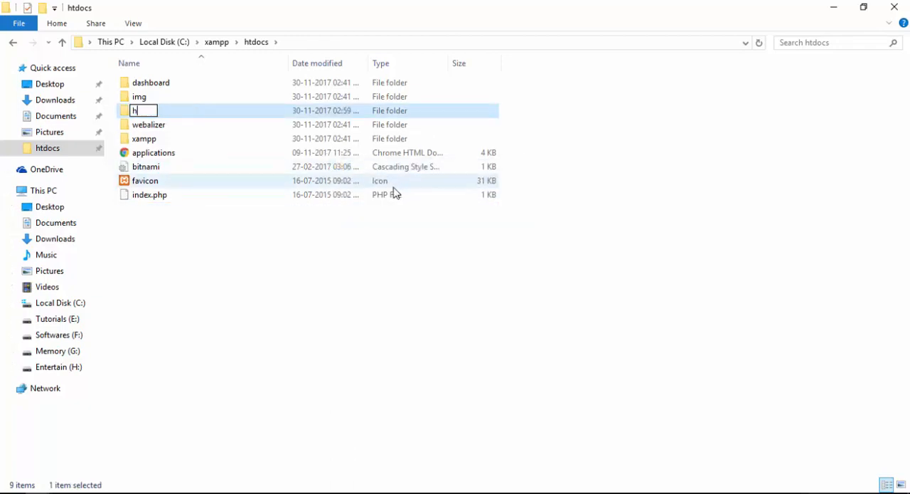
type("l")
key("Return")
key("Return")
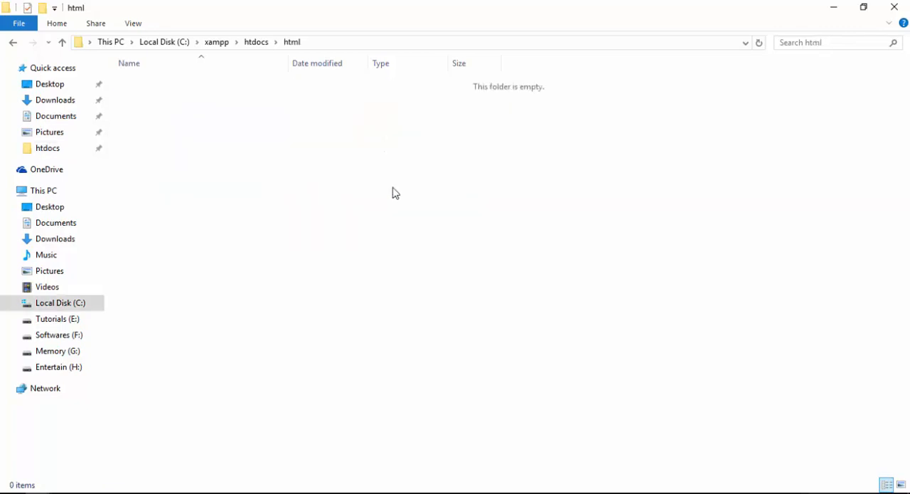
Create a new text document in the html folder and open it in Notepad++.
right_click(414, 212)
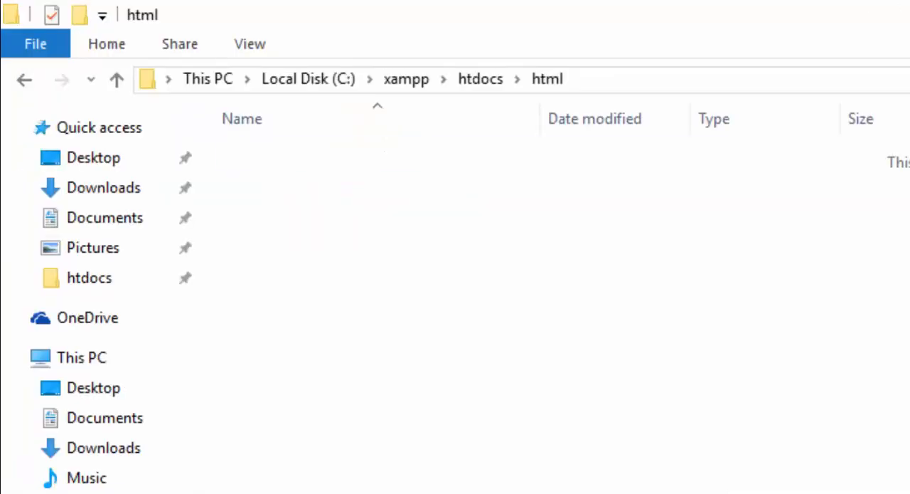
key("Return")
right_click(750, 158)
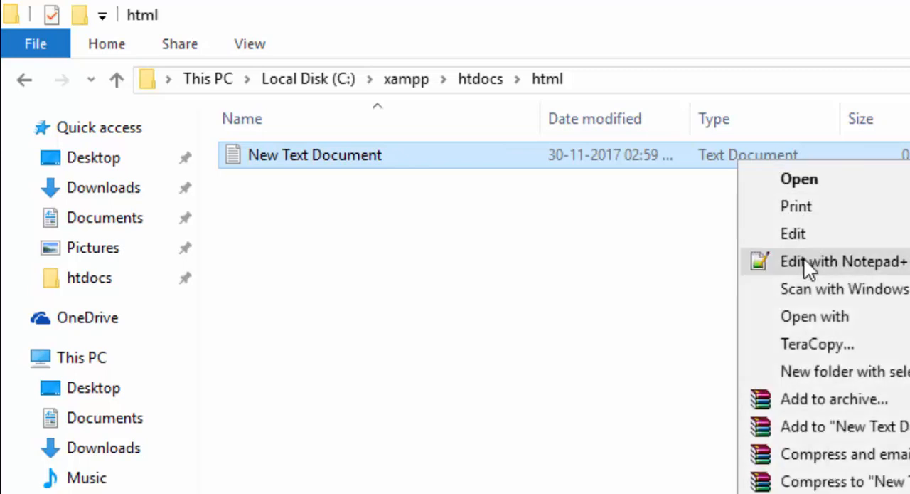
left_click(813, 264)
Write an opening <html> tag and a closing </html> tag on separate lines.
type("<>")
key("Left")
type("html")
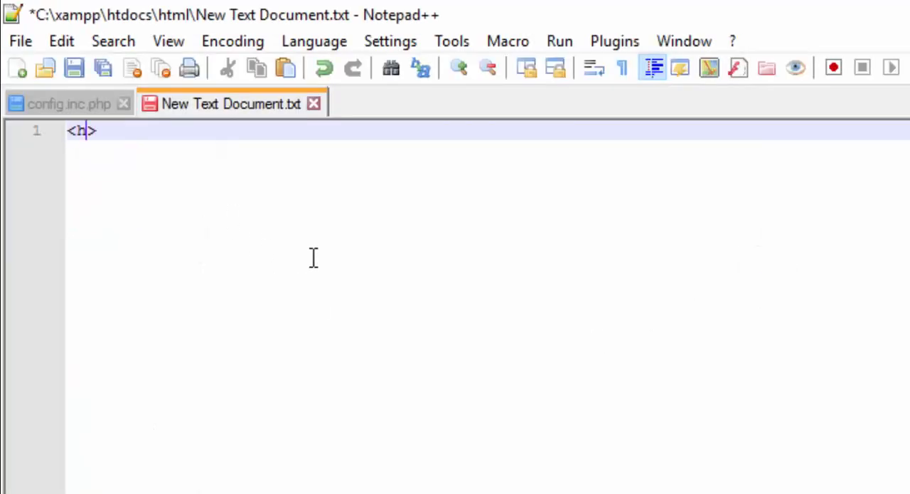
key("ctrl+s")
key("ctrl+d")
key("Down")
key("Left")
key("Left")
key("Left")
key("Left")
type("/")
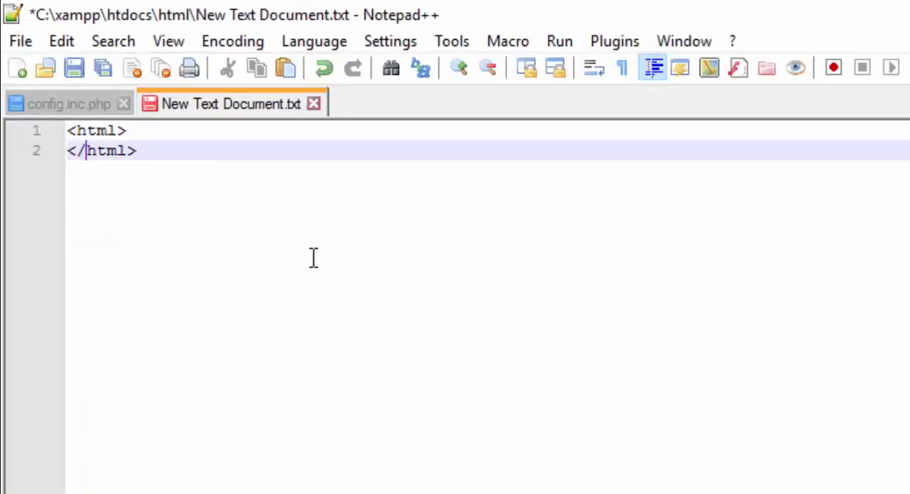
Duplicate both html tags, turn the inner pair into <head> and </head>, and save the file.
key("Up")
key("ctrl+d")
key("Down")
key("Down")
key("ctrl+d")
key("Down")
key("Up")
key("shift+Right")
key("shift+Right")
key("shift+Right")
key("shift+Right")
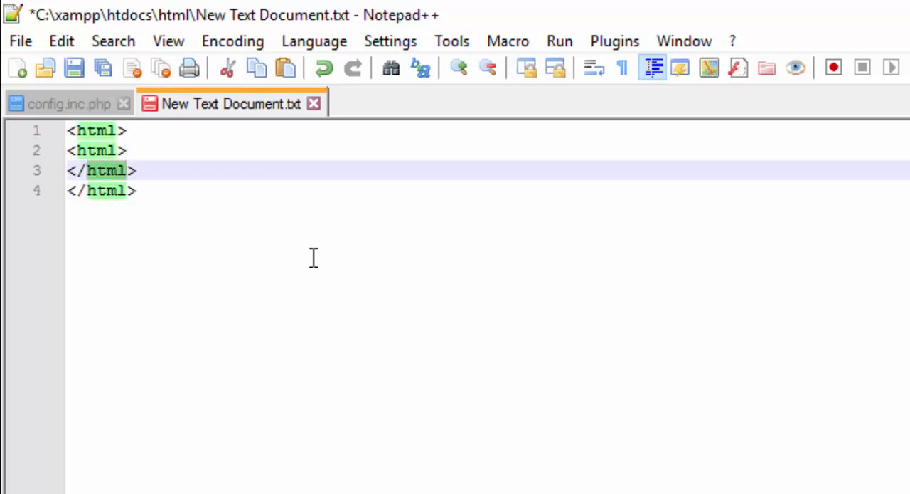
type("head")
key("Up")
key("Left")
key("shift+Left")
key("shift+Left")
key("shift+Left")
type("ead")
key("ctrl+s")
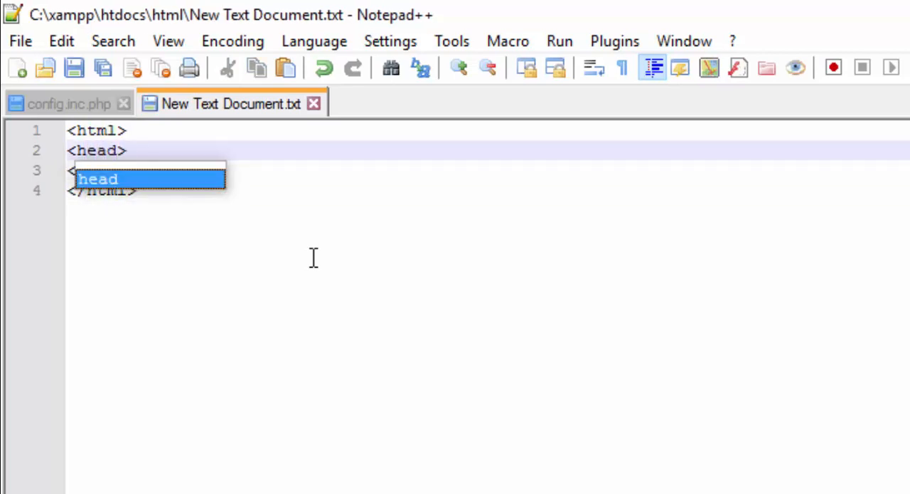
Add an empty <title></title> element directly after the opening <head> tag.
key("Right")
type("<>")
key("Left")
type("title")
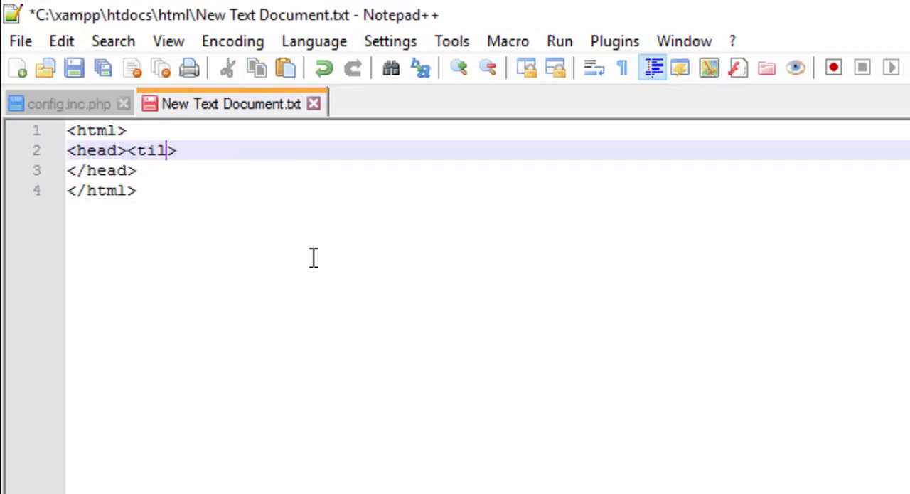
key("Right")
type("<>")
key("Left")
type("title")
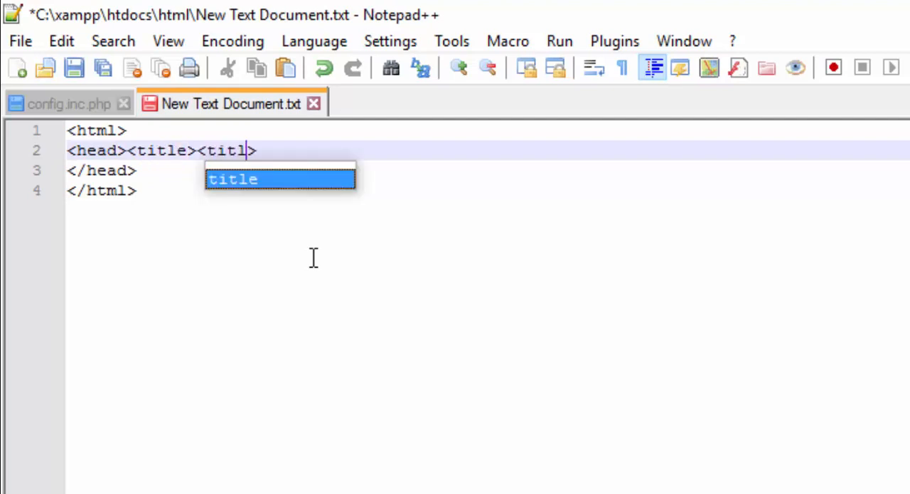
key("Left")
key("Left")
key("Left")
key("Left")
key("Left")
type("/")
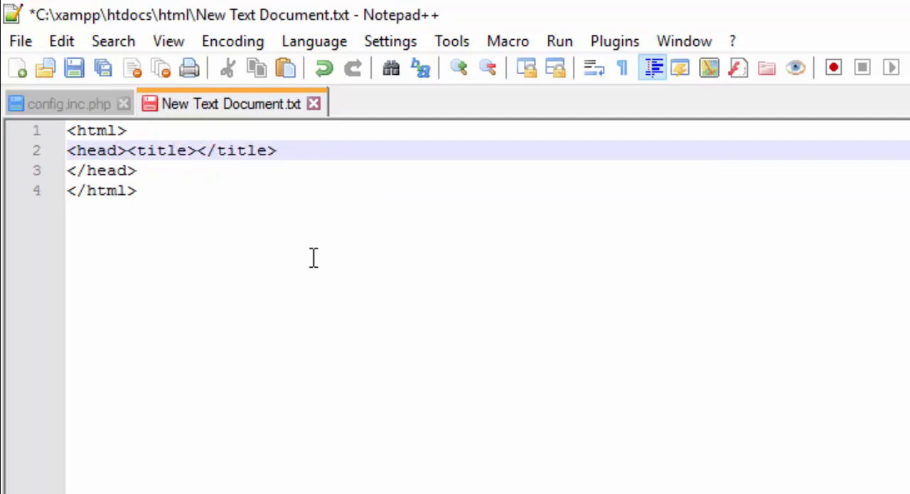
Enter KrishnaCoding as the page title between the title tags and save the file.
key("Left")
key("Left")
type("KrishnaCoding")
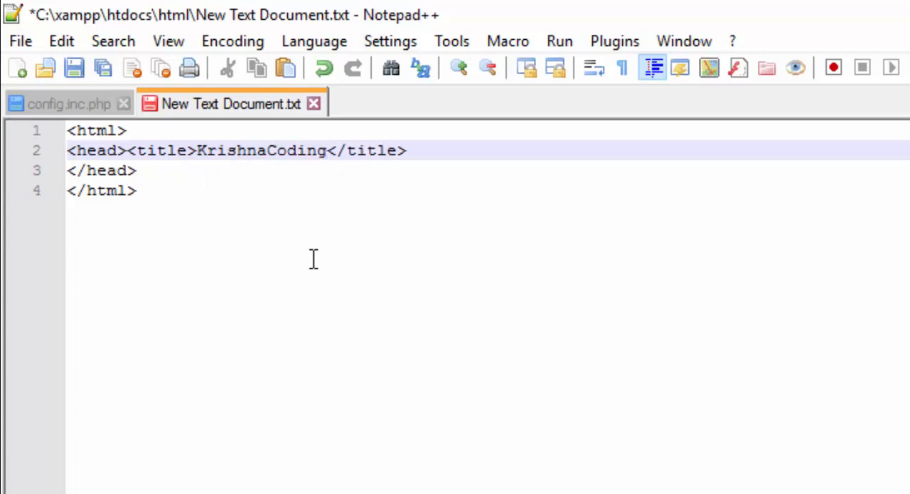
key("ctrl+s")
Add an opening <body> tag directly after </head> and save the file.
key("Down")
type("<>")
key("Left")
type("body")
key("ctrl+s")
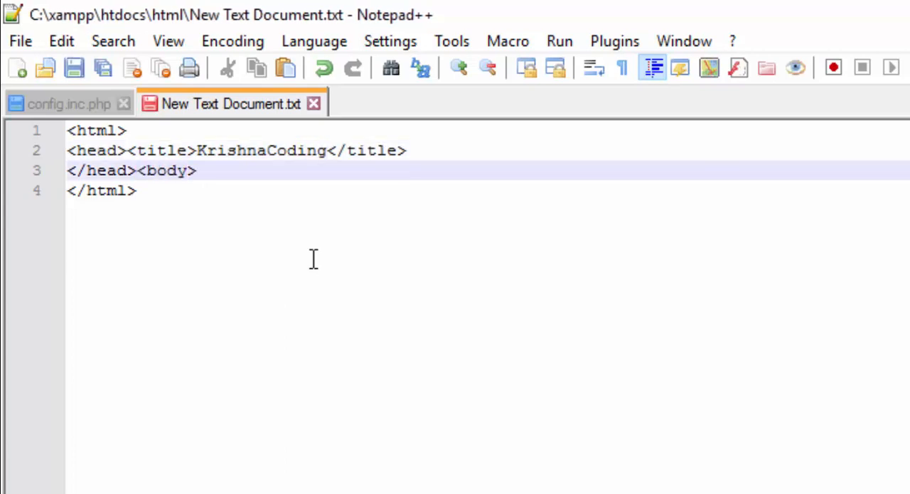
Add a closing </body> tag, save, and move it to its own line with an empty line above.
key("Right")
type("<>")
key("Left")
type("/do")
key("BackSpace")
key("BackSpace")
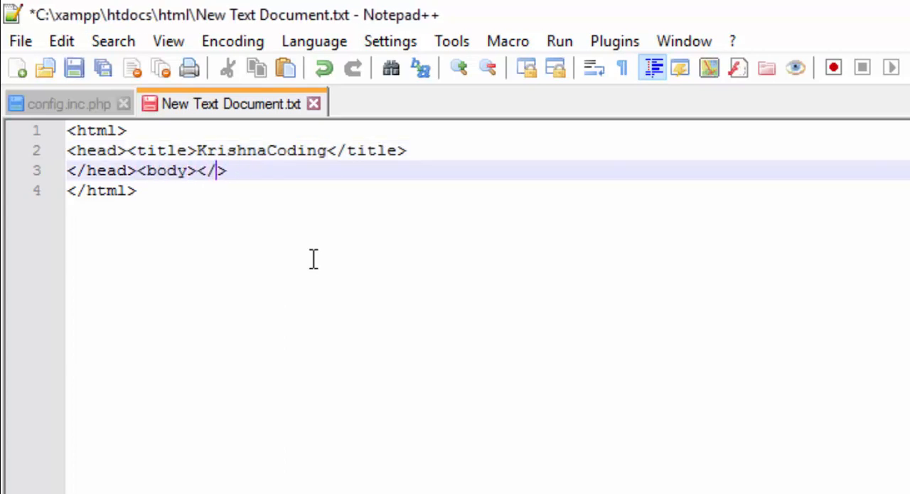
type("bod")
key("Return")
key("ctrl+s")
key("Return")
key("Return")
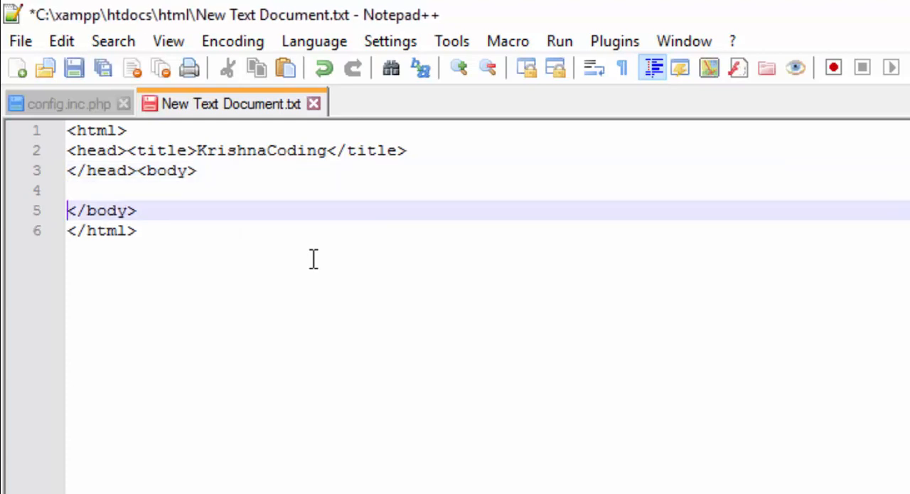
Add an h1 heading reading First Program inside the body of the page and save the file.
key("Up")
type("H1")
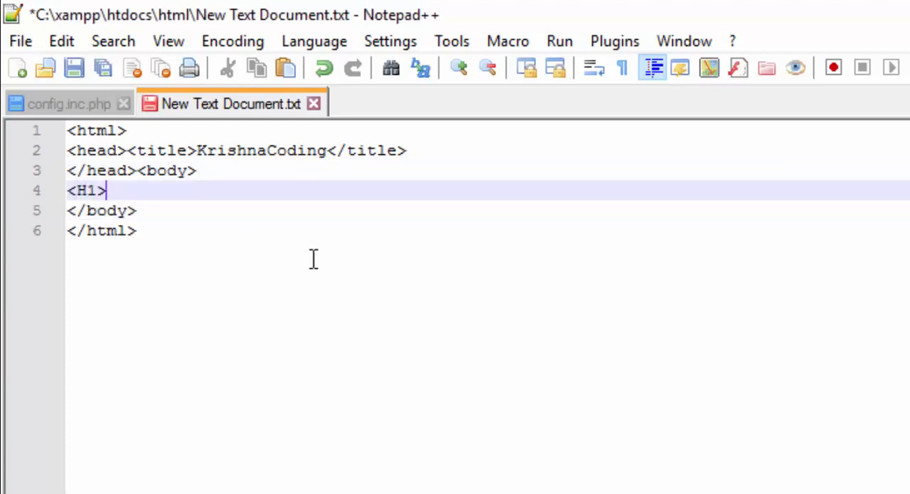
key("BackSpace")
key("BackSpace")
key("BackSpace")
type("h1")
type("></h1")
type("First Program")
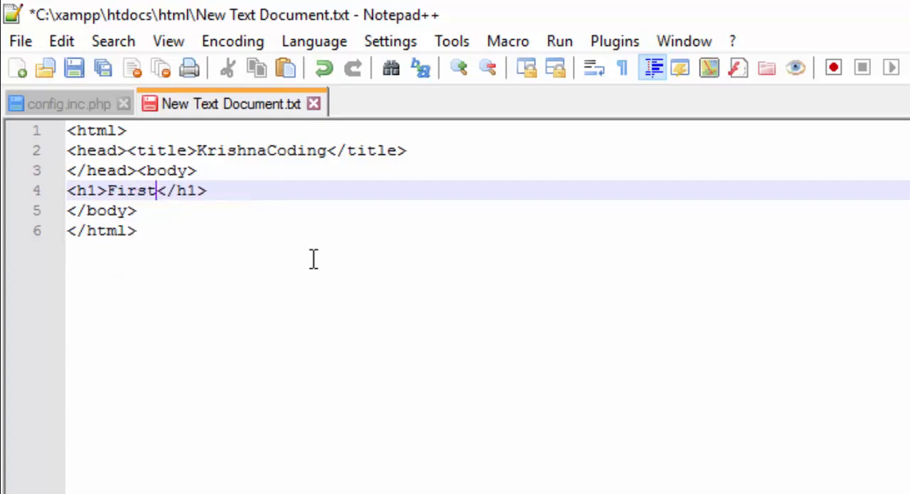
key("ctrl+s")
Copy all the code into a new document and save it as index.html in the html folder.
key("ctrl+a")
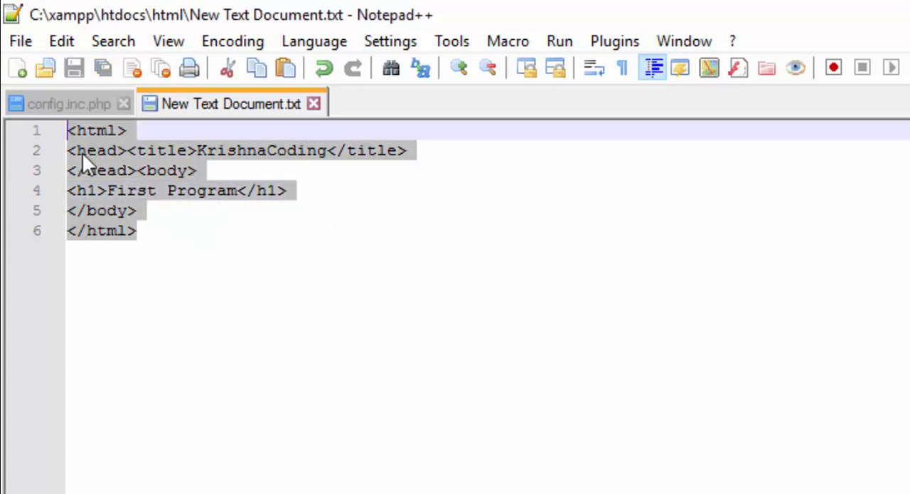
key("ctrl+c")
key("ctrl+n")
key("ctrl+v")
key("ctrl+s")
type("index.")
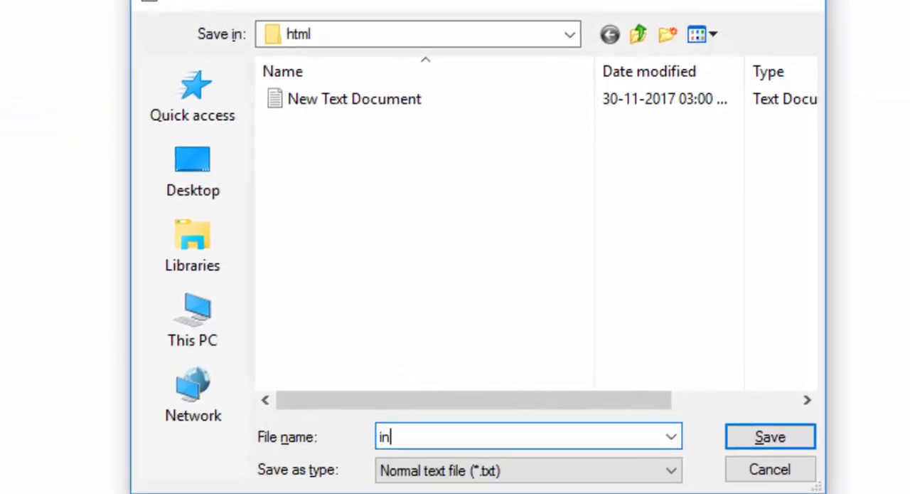
type("html")
key("Return")
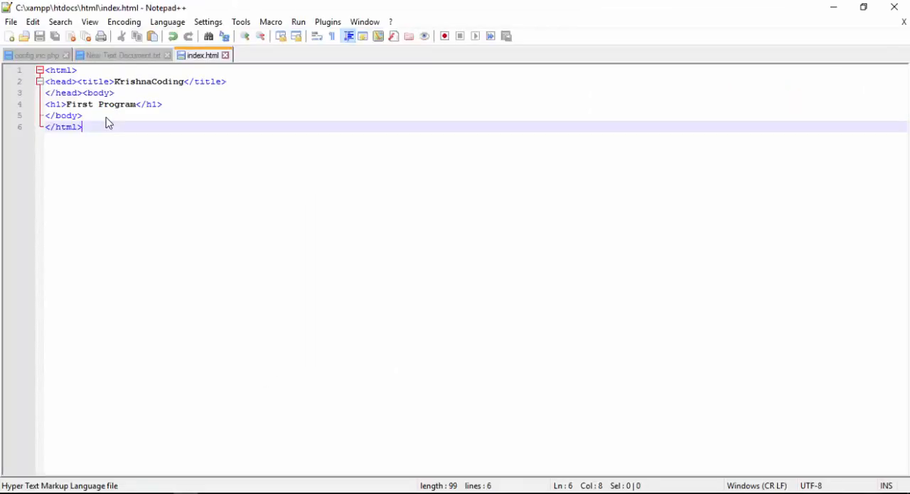
Switch to Chrome and open localhost/html to view the page through the local server.
left_click(86, 492)
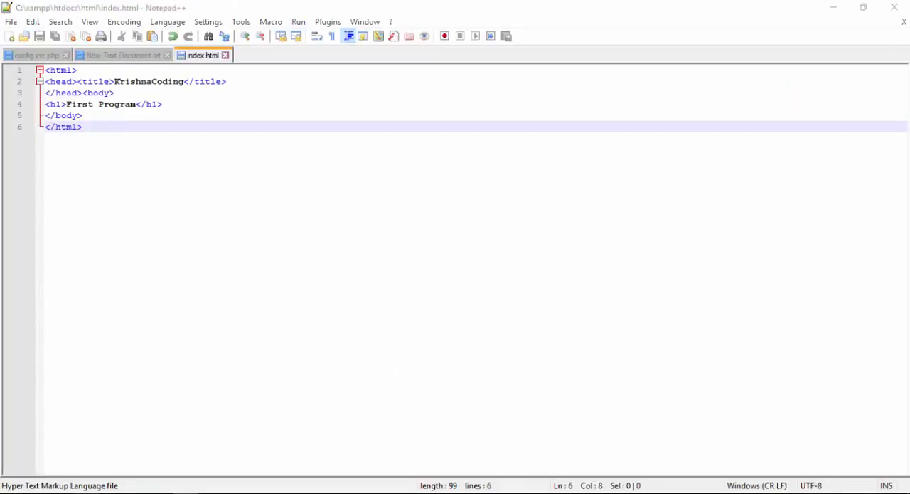
left_click(157, 10)
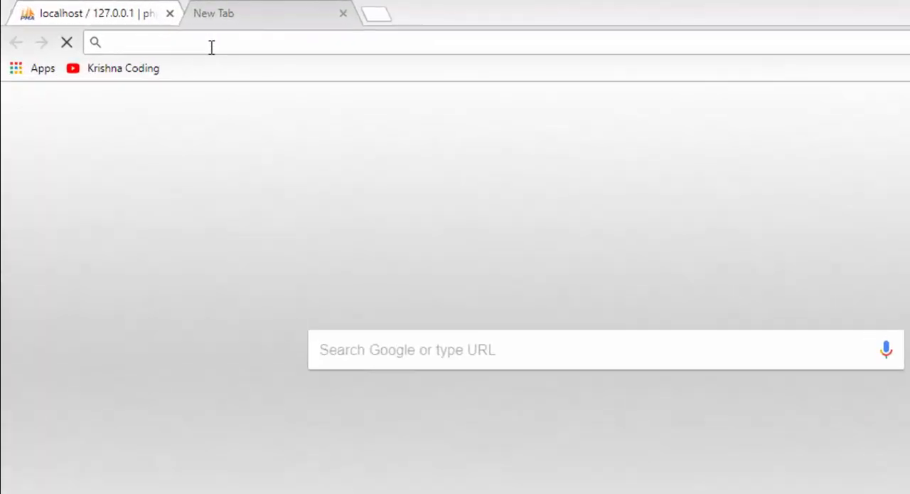
left_click(170, 13)
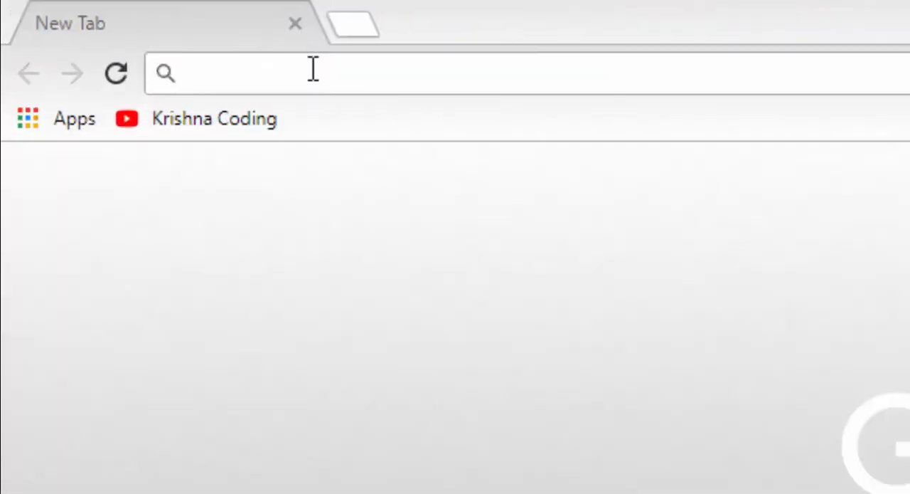
type("local")
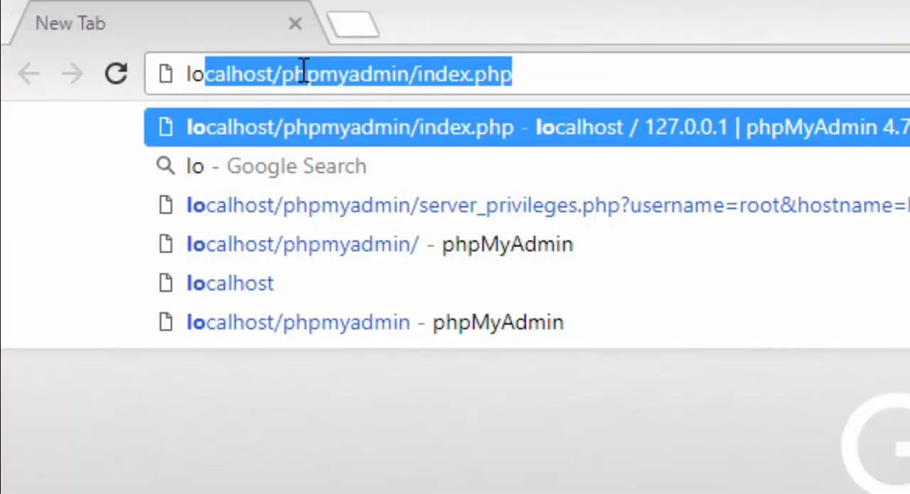
key("Right")
key("BackSpace")
key("BackSpace")
key("BackSpace")
key("BackSpace")
key("BackSpace")
key("BackSpace")
key("BackSpace")
key("BackSpace")
key("BackSpace")
key("BackSpace")
key("BackSpace")
key("BackSpace")
key("BackSpace")
key("BackSpace")
key("BackSpace")
key("BackSpace")
key("BackSpace")
key("BackSpace")
key("BackSpace")
key("BackSpace")
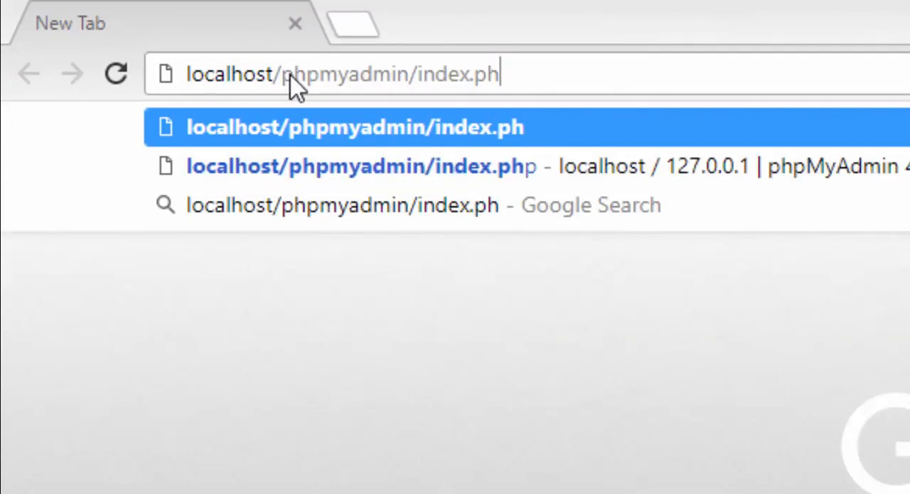
type("html")
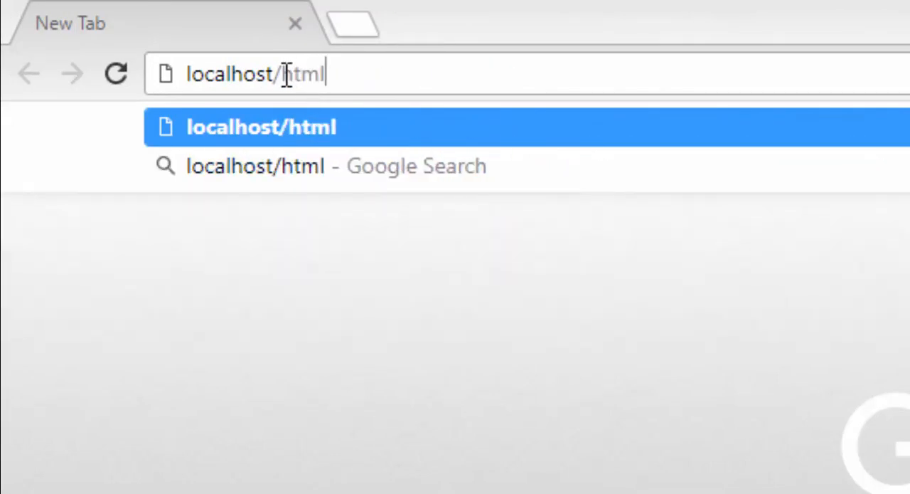
key("Return")
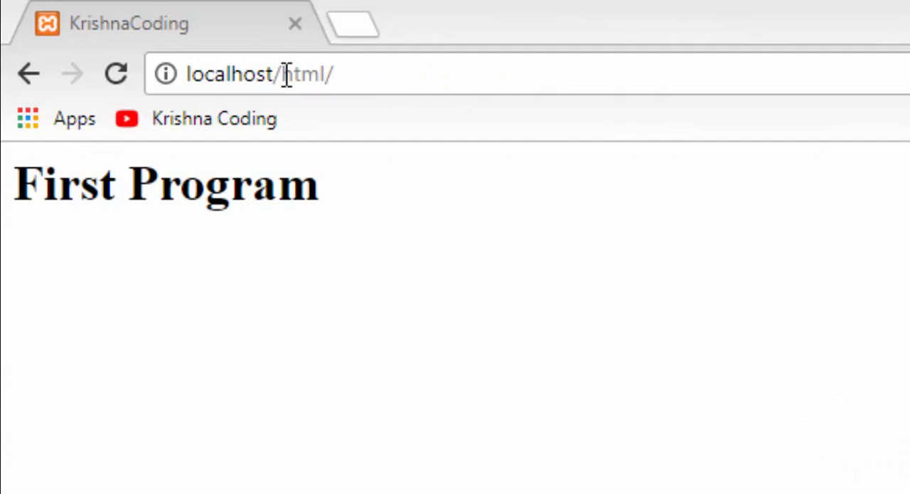
Stop Apache and MySQL in the XAMPP Control Panel and reload localhost/html in the browser.
key("alt+Tab")
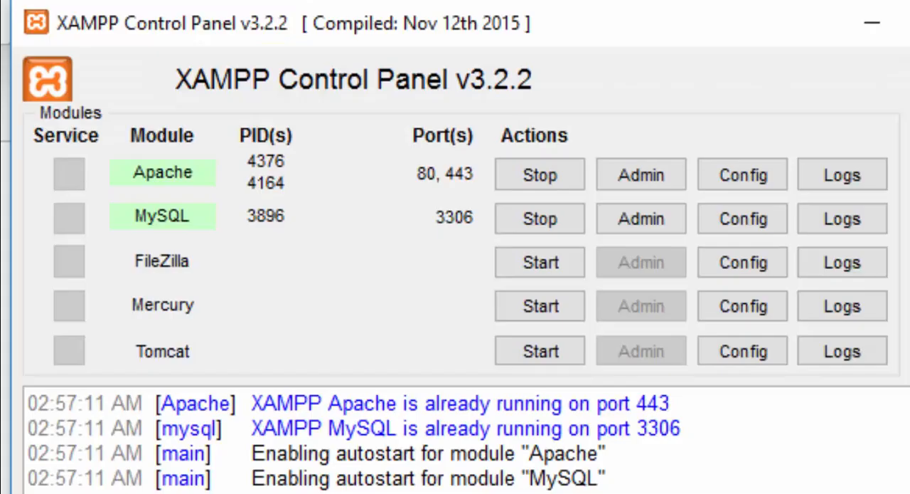
left_click_drag(630, 13, 709, 298)
left_click(635, 446)
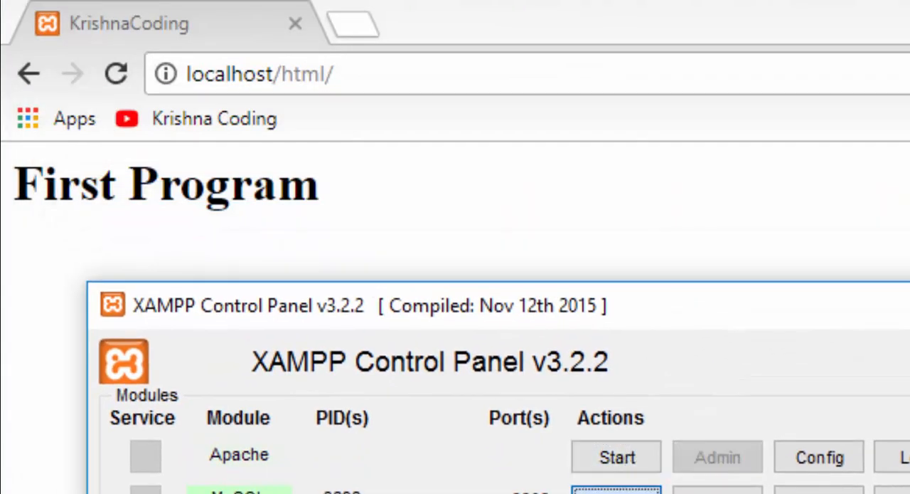
left_click(116, 73)
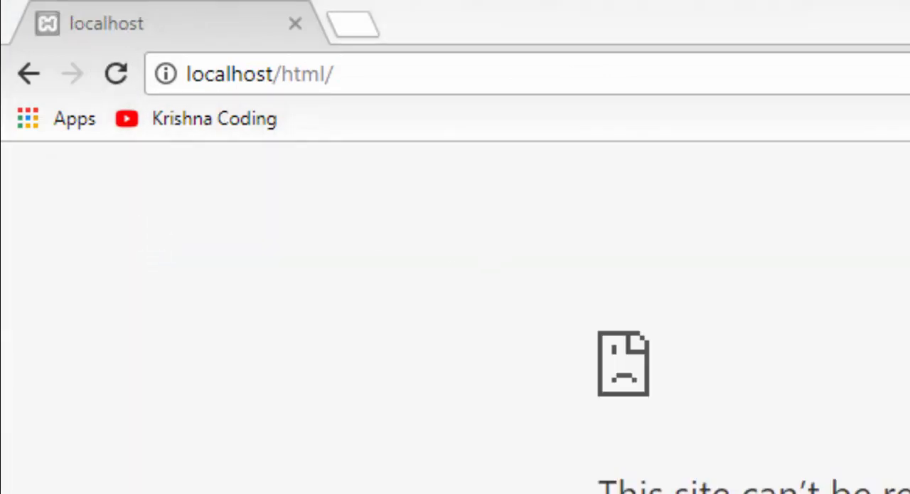
Open index.html directly from the htdocs html folder in the browser.
key("alt+Tab")
double_click(409, 185)
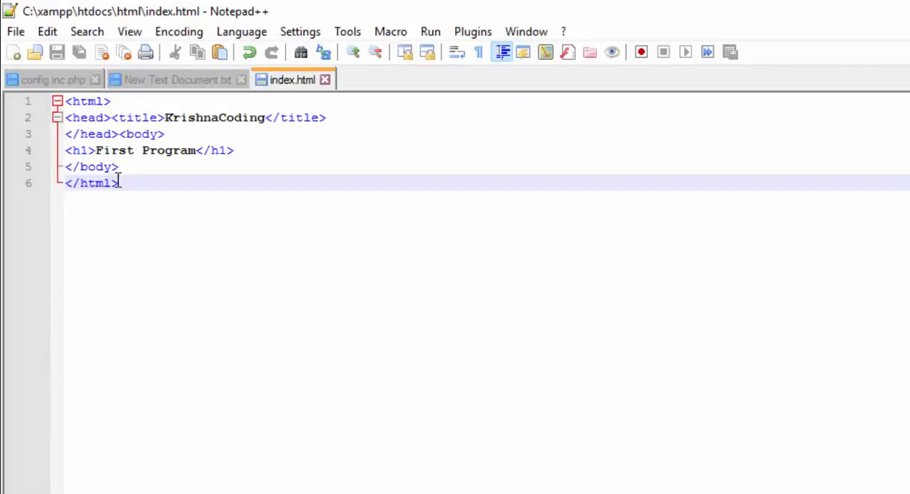
Copy the entire HTML code of index.html into a new Notepad++ document.
key("ctrl+a")
key("ctrl+c")
key("ctrl+n")
key("ctrl+v")
Create a php folder in htdocs and save the new document there as index.php.
key("ctrl+s")
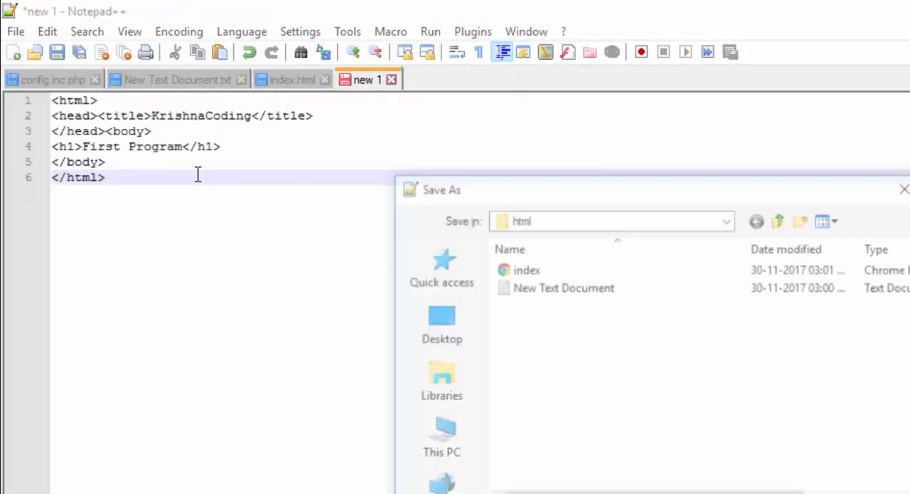
left_click(780, 220)
left_click(804, 220)
type("p")
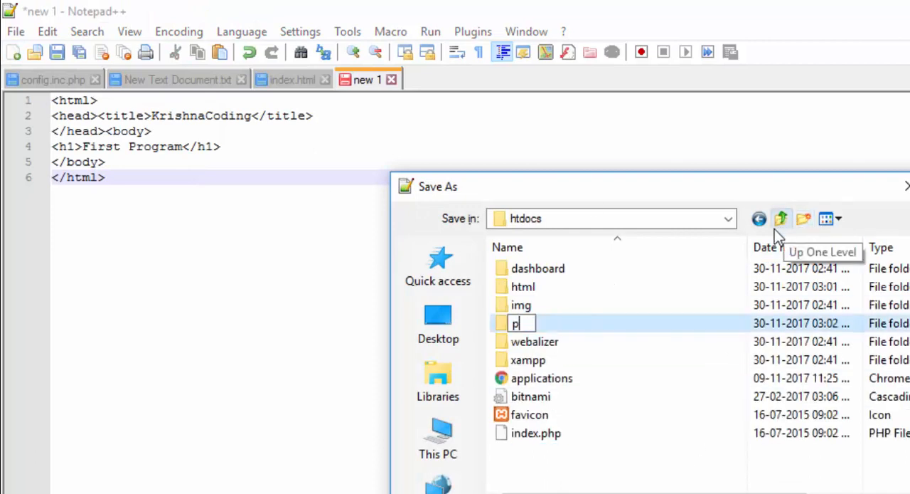
type("hp")
key("Return")
key("Return")
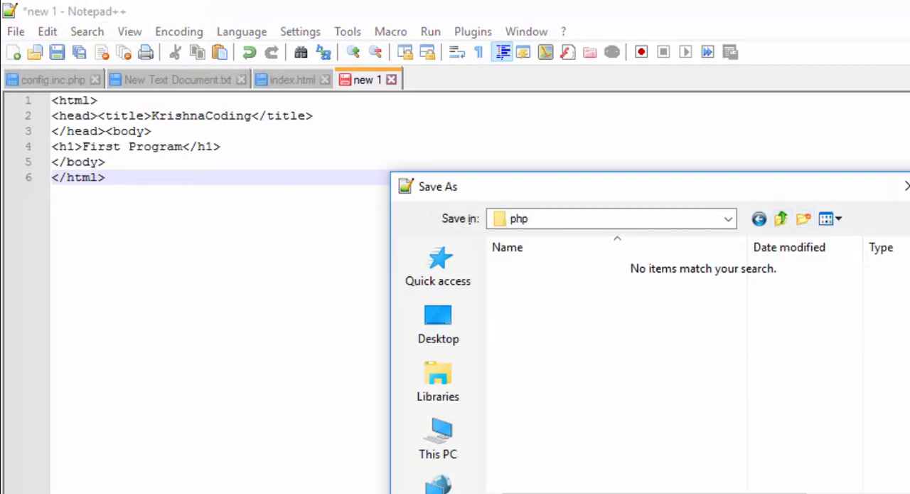
key("Return")
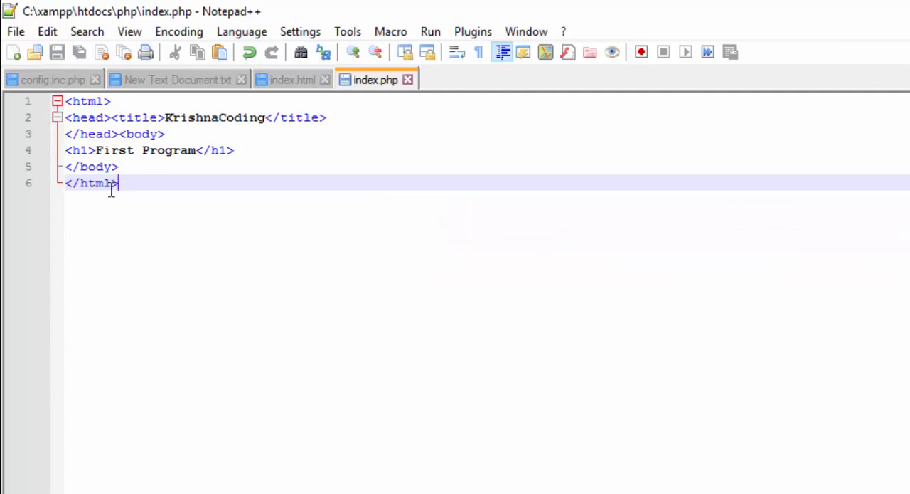
Replace the First Program heading line in index.php with an empty <?php ?> block.
left_click_drag(238, 149, 45, 155)
type("<>")
key("Left")
type("??>")
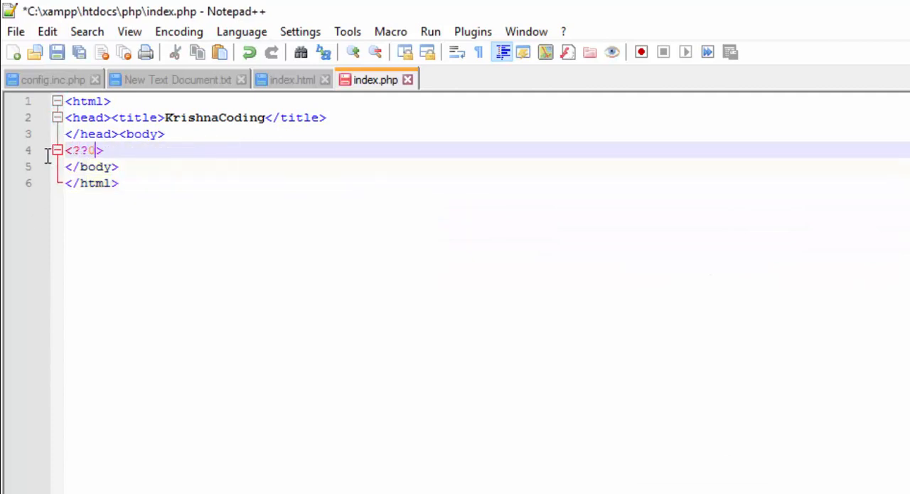
key("Left")
key("Left")
key("ctrl+z")
type("??")
key("Left")
type("php ")
type("echo''")
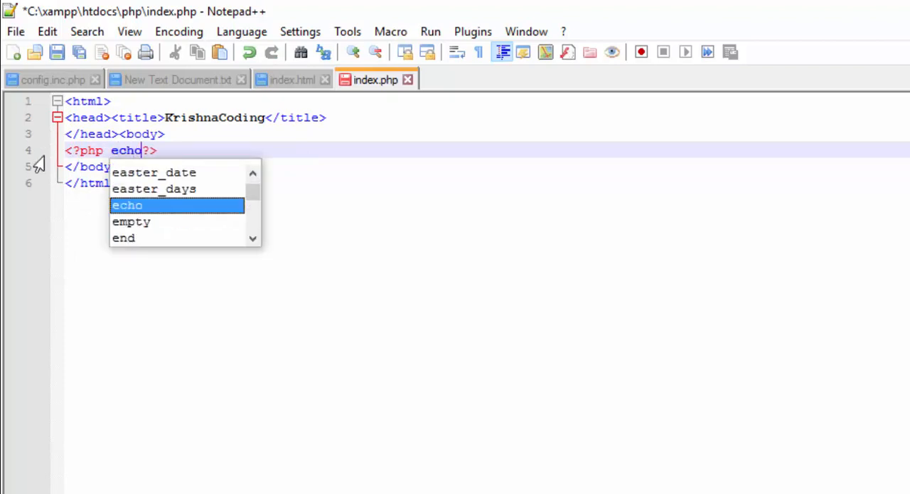
Add the statement echo'Hello World'; inside the PHP block and save index.php.
key("Left")
type("Hello")
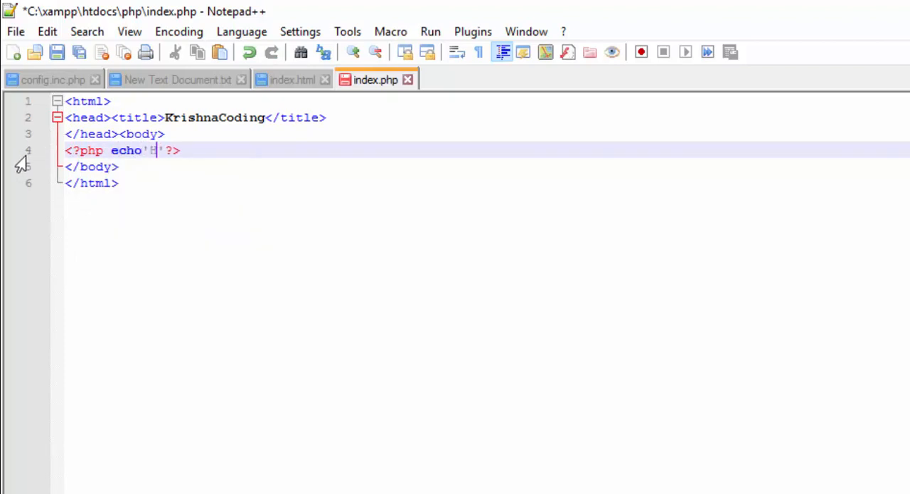
type(" World")
key("Right")
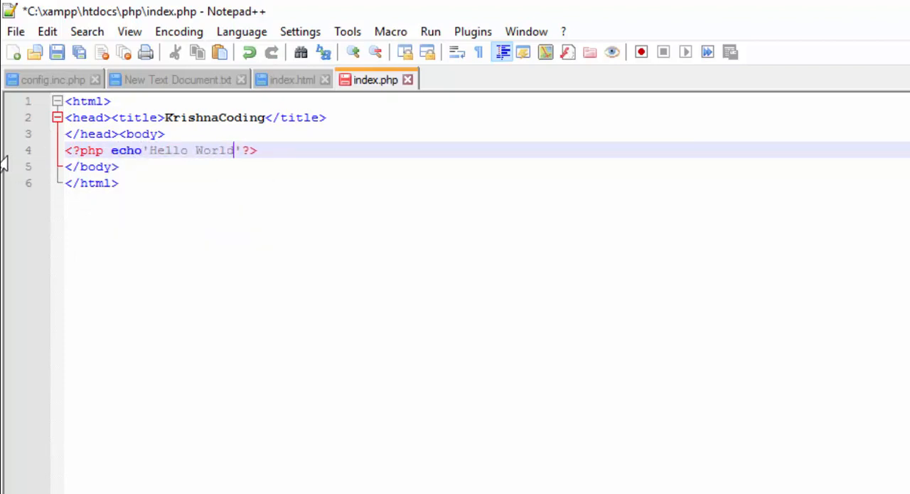
type(";")
key("ctrl+s")
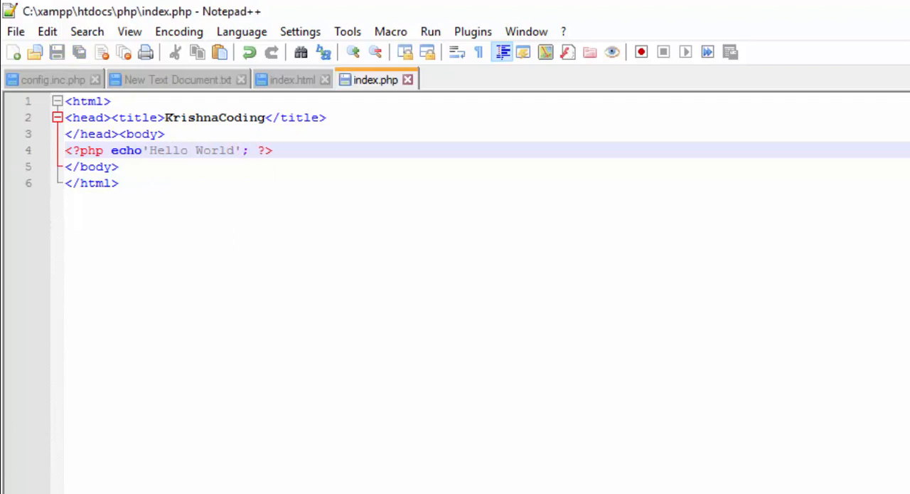
Start Apache in the XAMPP Control Panel and reload localhost/html/ in the browser.
key("alt+Tab")
left_click(265, 14)
key("alt+Tab")
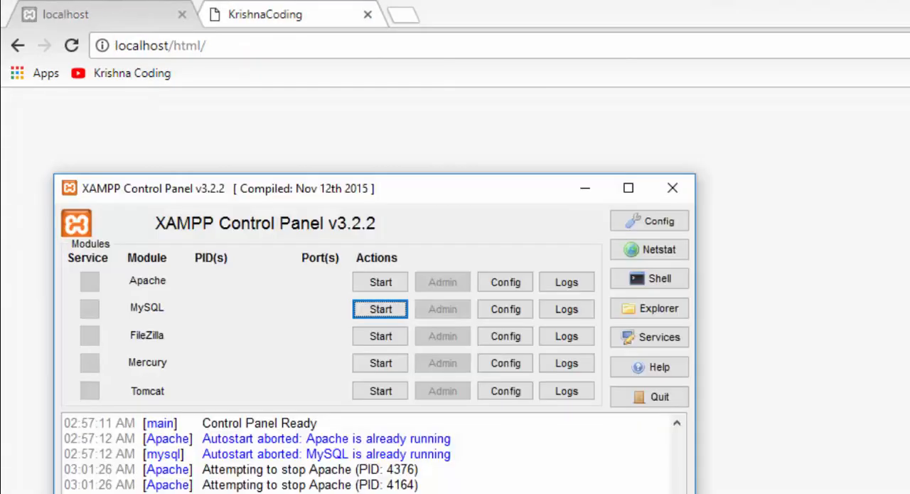
left_click(378, 282)
left_click(72, 45)
Change the html part of the localhost address to php and load localhost/php/.
left_click_drag(172, 45, 203, 46)
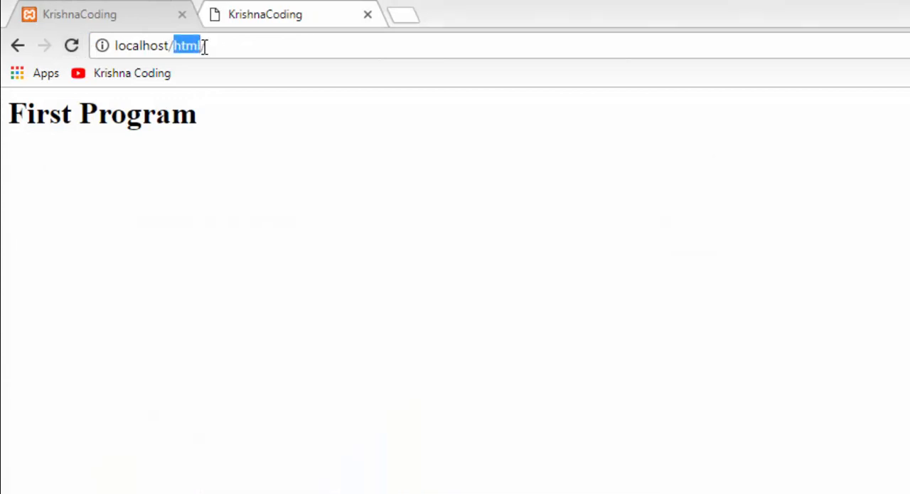
type("php/")
key("Return")
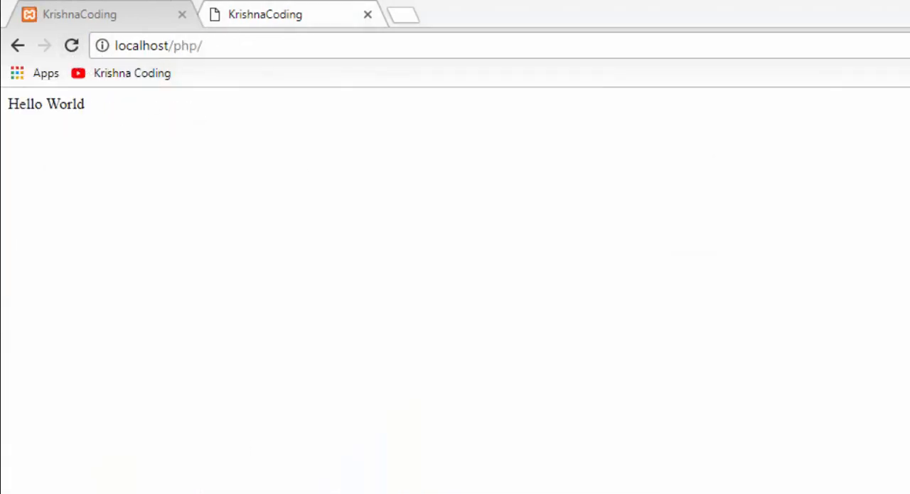
Stop Apache in the XAMPP Control Panel and reload localhost/php/ in the browser.
key("alt+Tab")
left_click(373, 284)
left_click(69, 45)
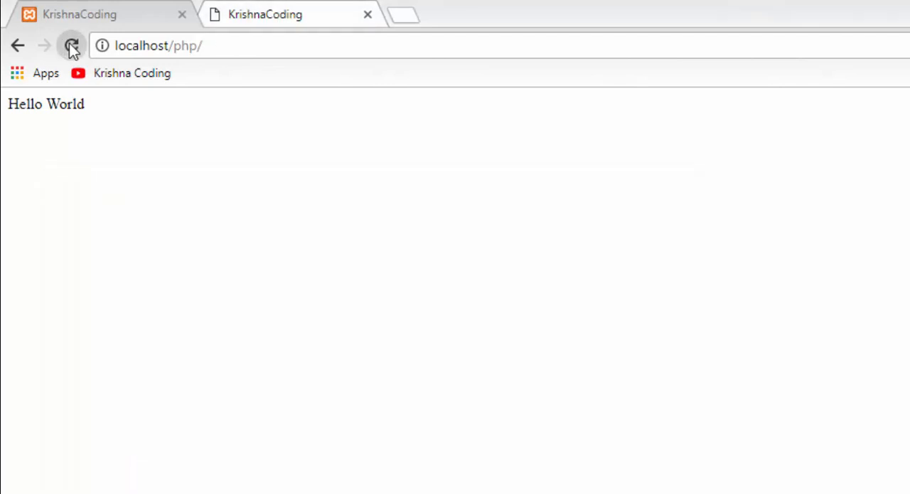
In the browser tab showing the local HTML file, load file:///C:/xampp/htdocs/php/index.php directly from disk.
left_click(235, 16)
left_click_drag(260, 45, 285, 47)
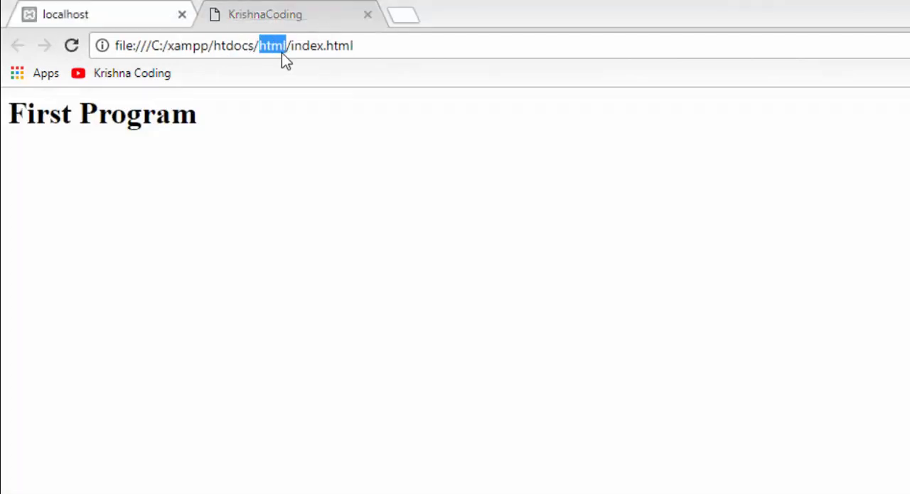
type("php")
key("End")
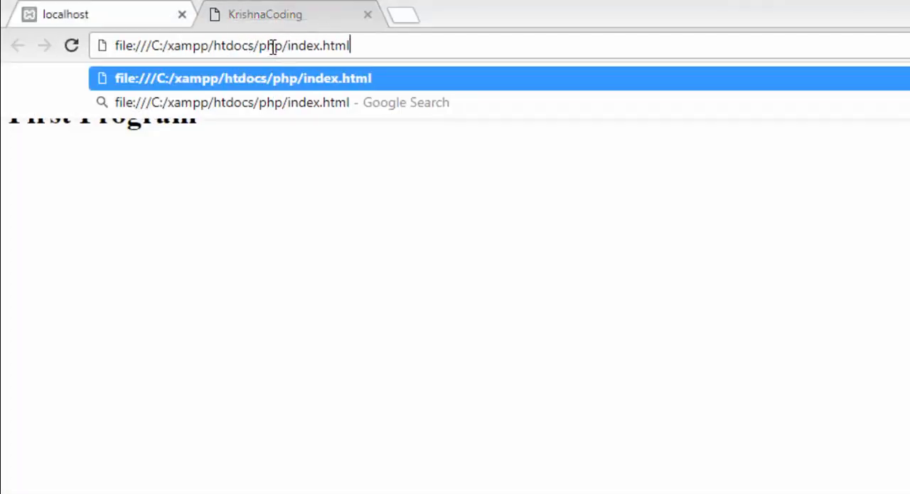
key("BackSpace")
key("BackSpace")
key("BackSpace")
key("BackSpace")
type("php")
key("Return")
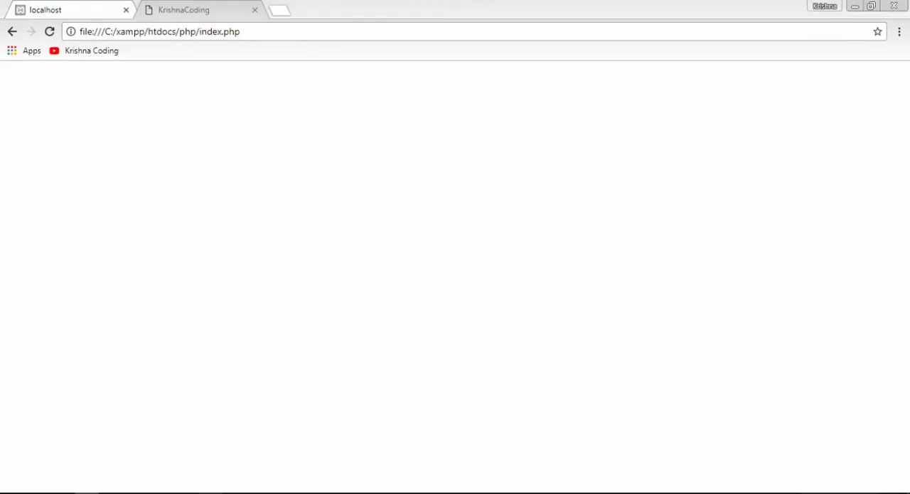
Switch to the XAMPP Control Panel and start both Apache and MySQL.
left_click(211, 492)
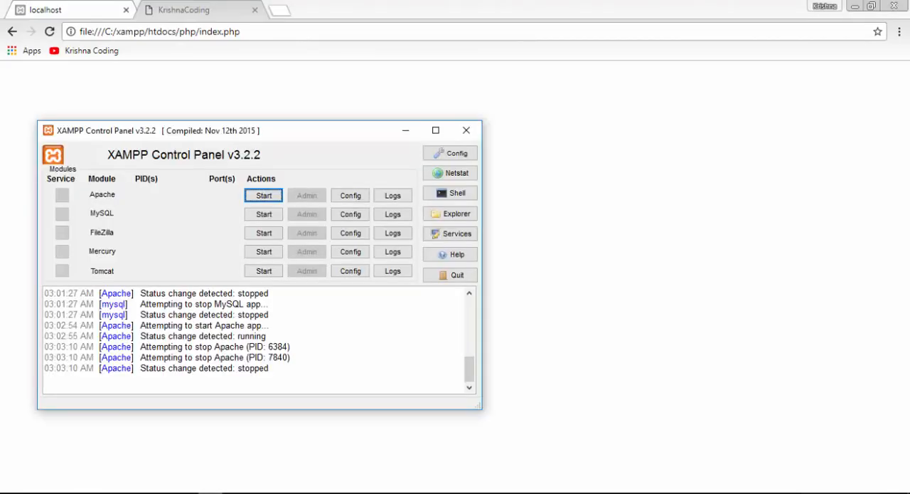
left_click(254, 216)
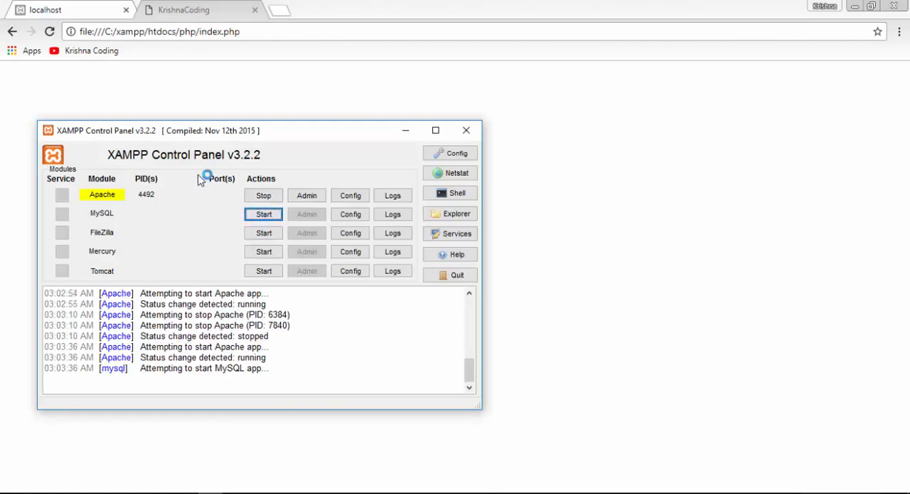